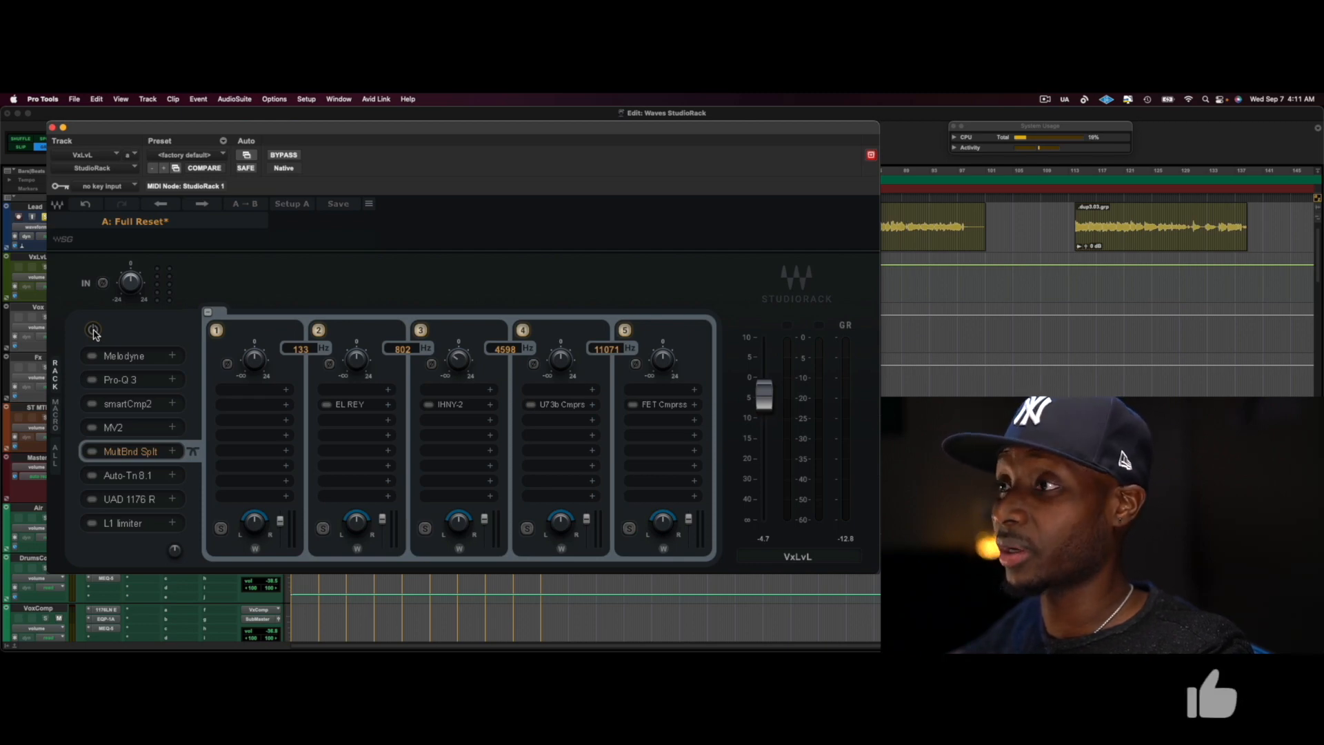
Step: Switch on every plugin in the VxLvL StudioRack chain
left_click(93, 331)
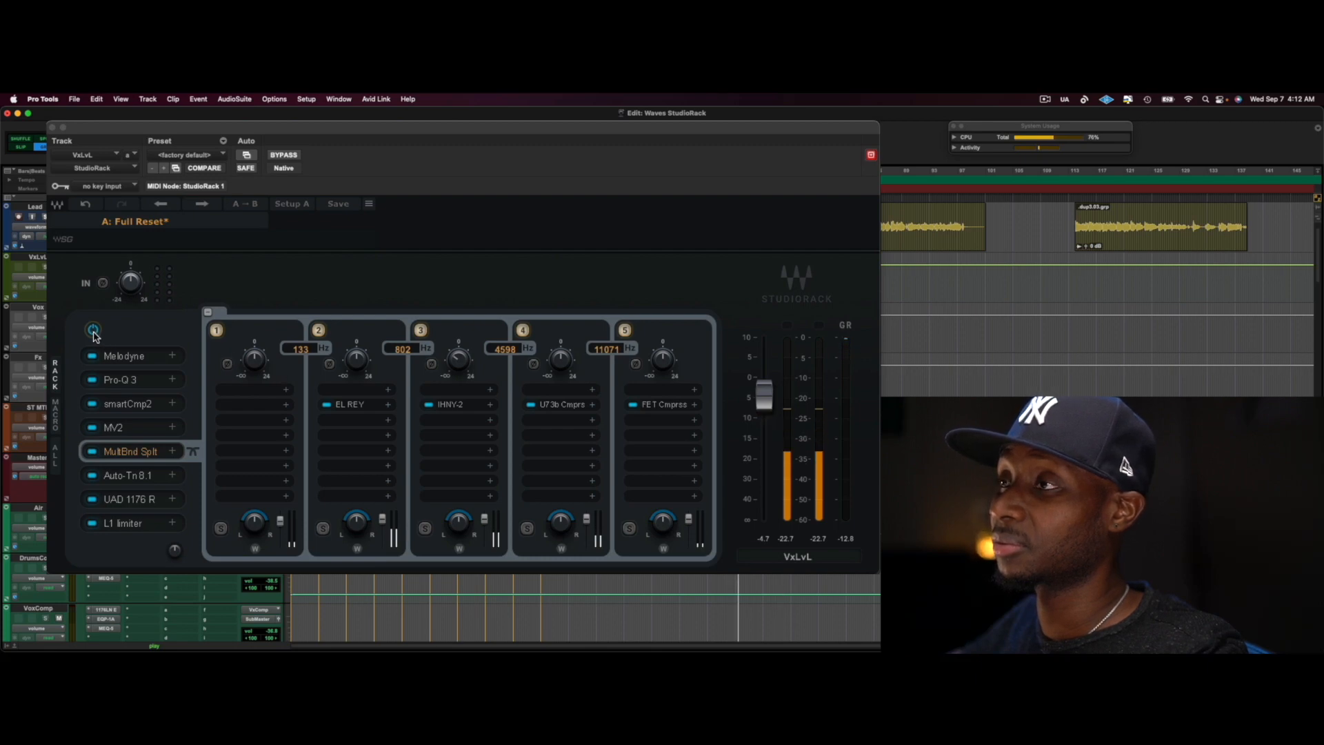
Step: Bypass the StudioRack to compare the vocal, then stop playback
left_click(94, 331)
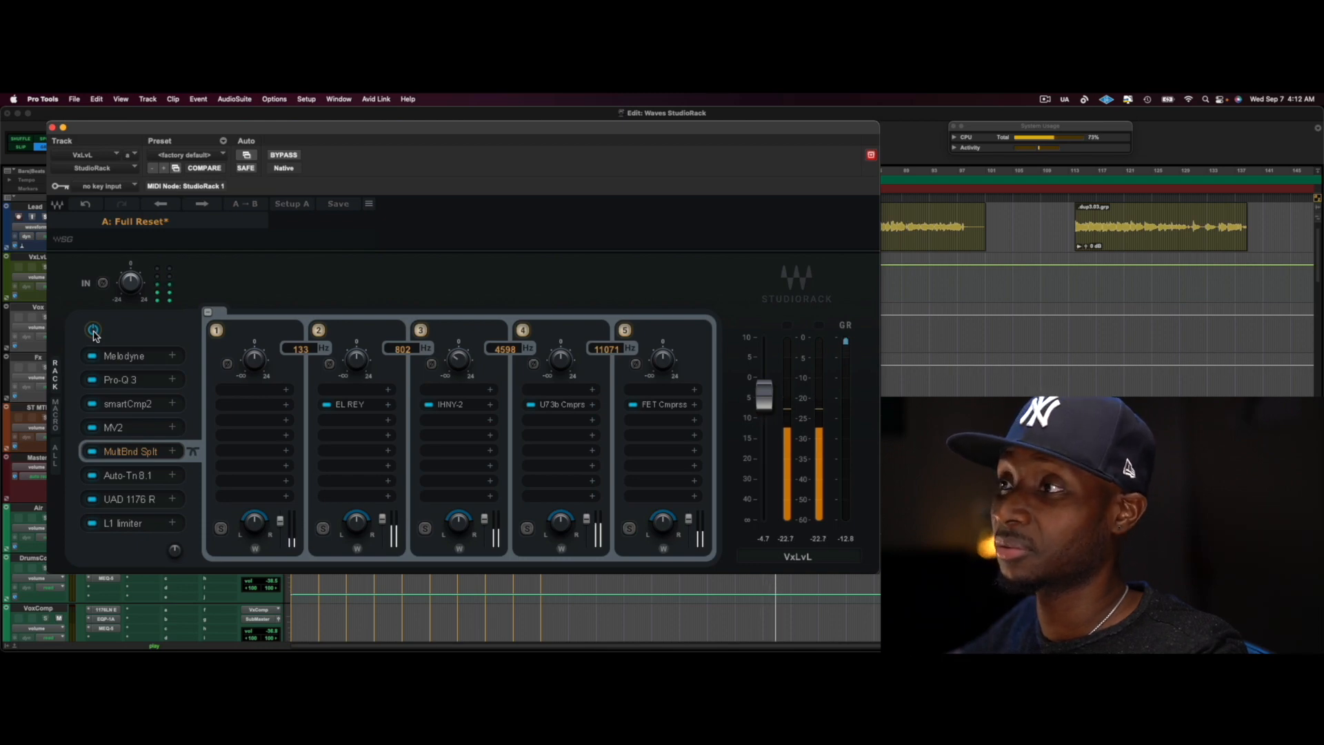
key("space")
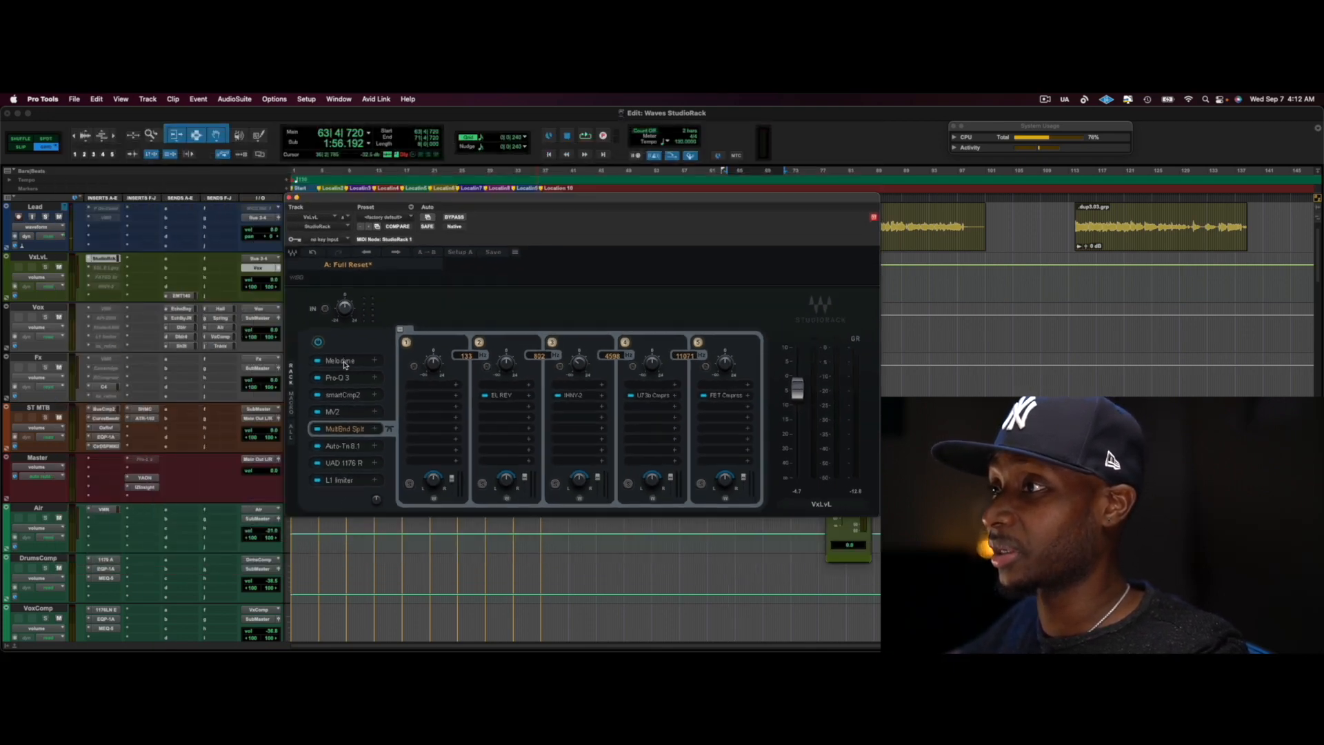
left_click(336, 361)
left_click(336, 377)
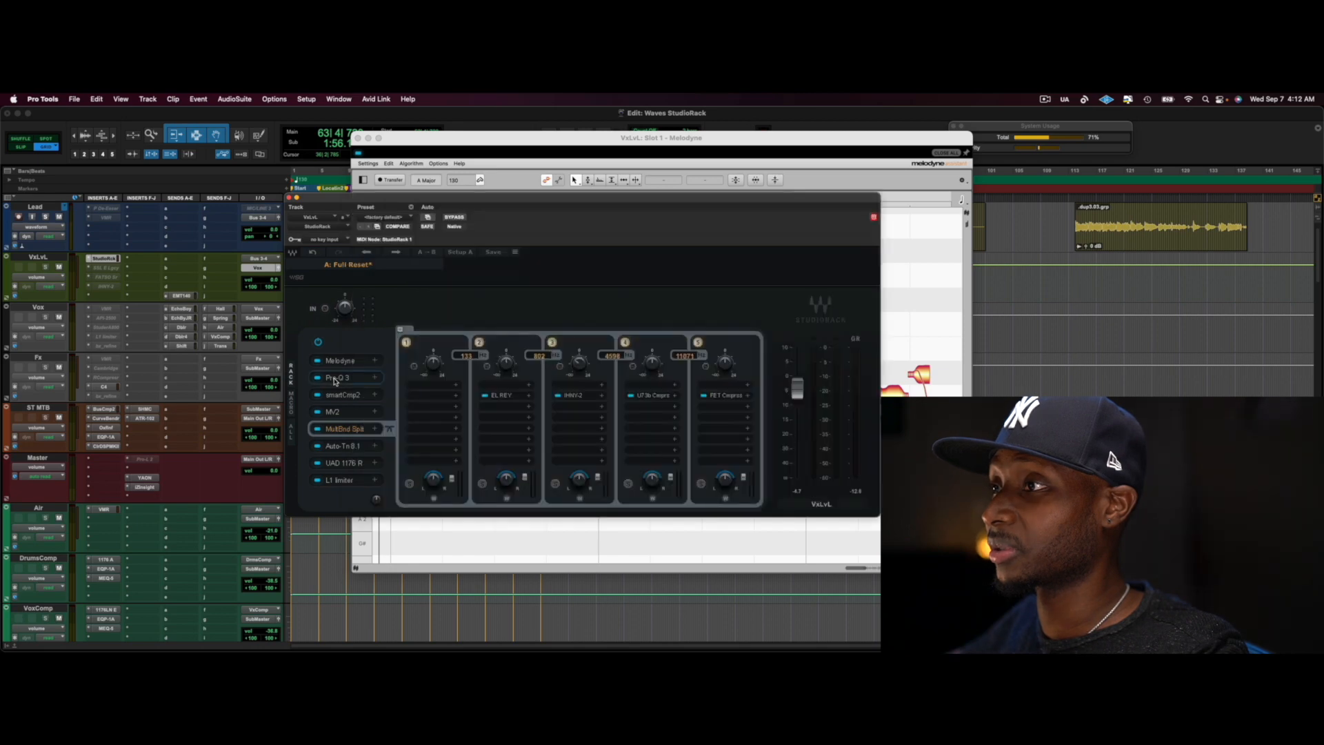
left_click(345, 395)
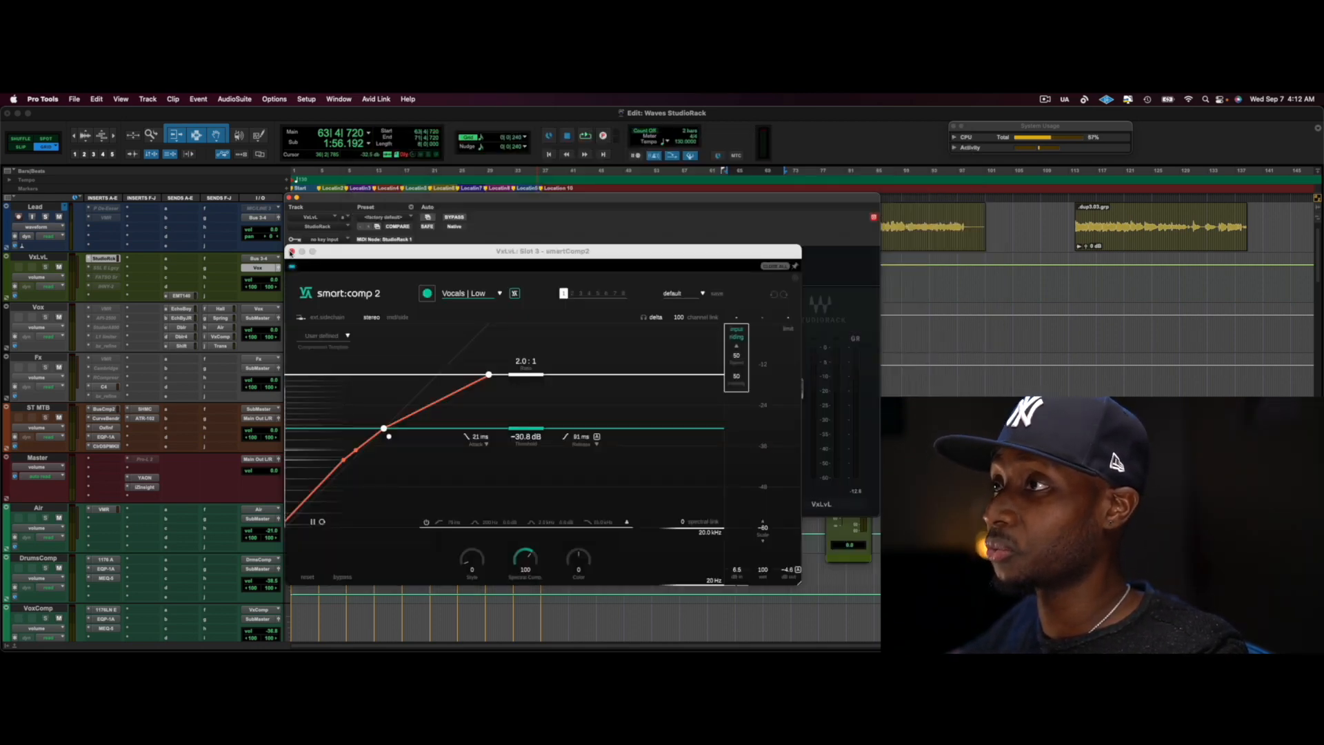
left_click(291, 252)
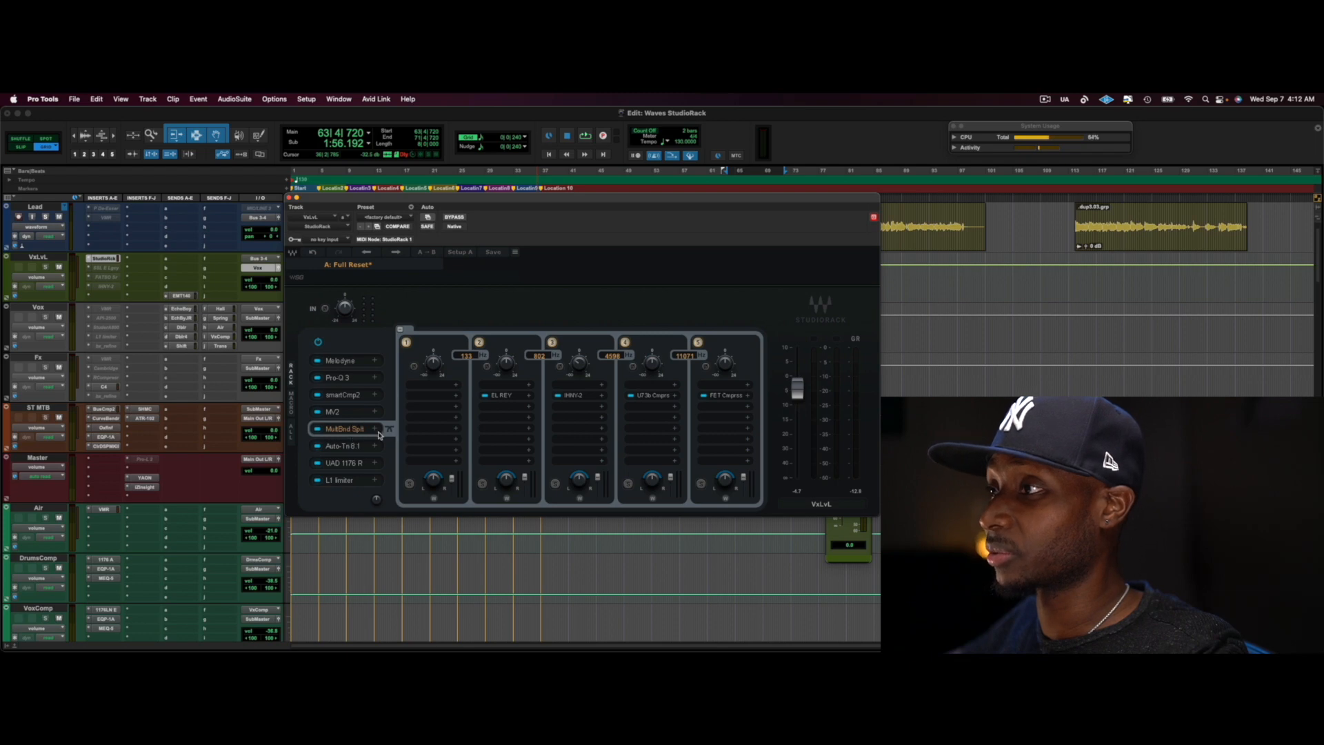
left_click(357, 414)
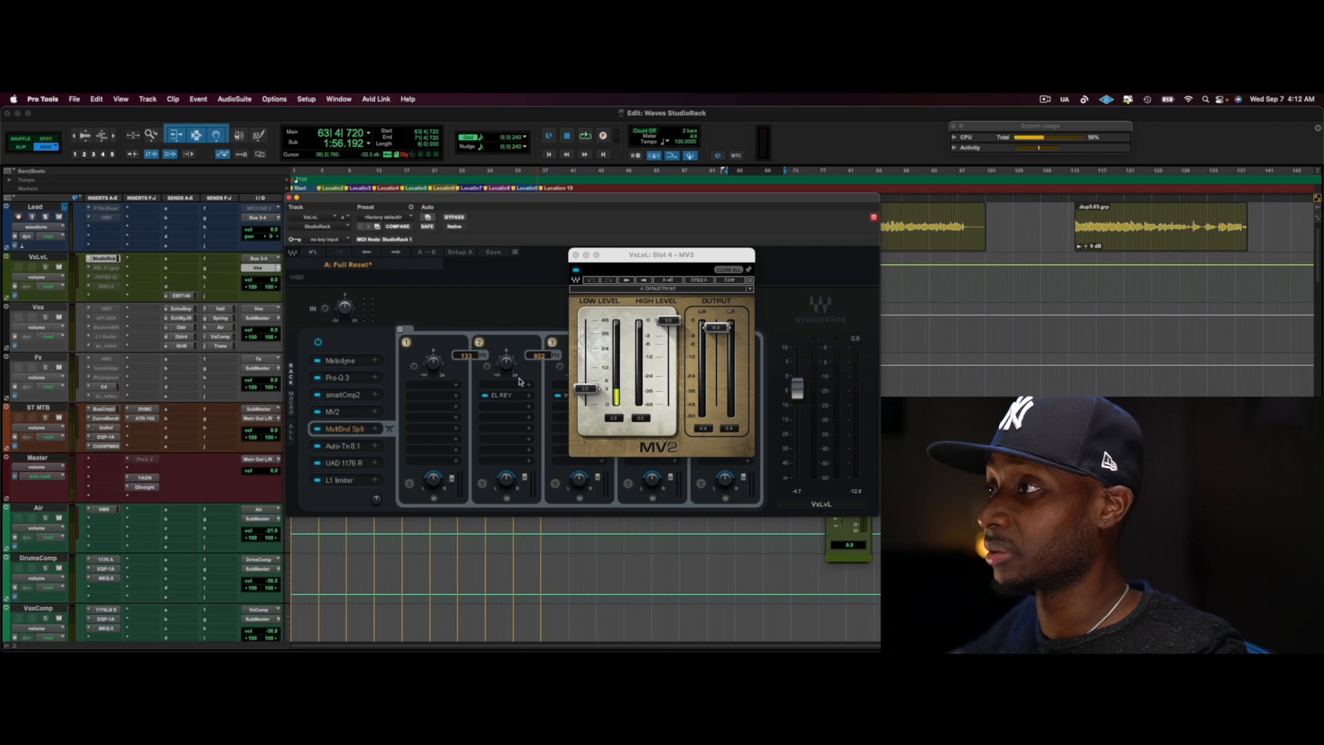
left_click(575, 256)
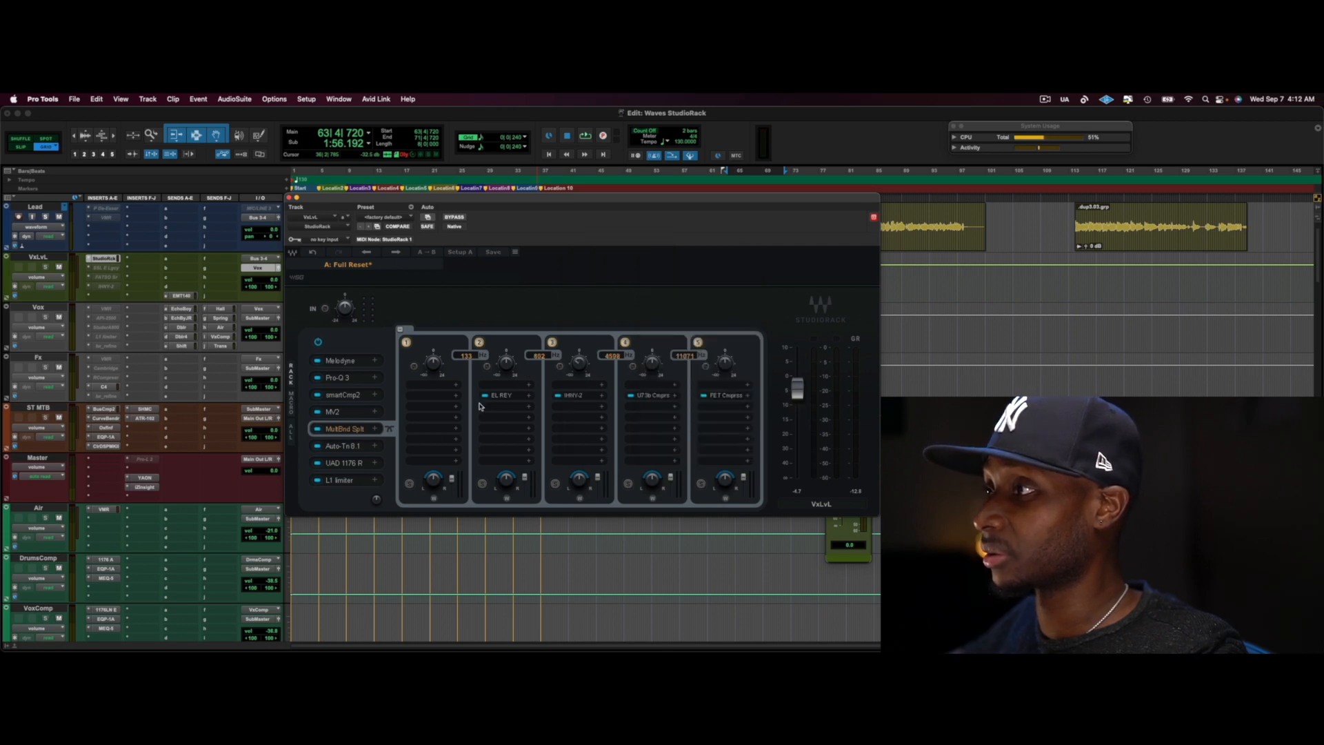
left_click(500, 395)
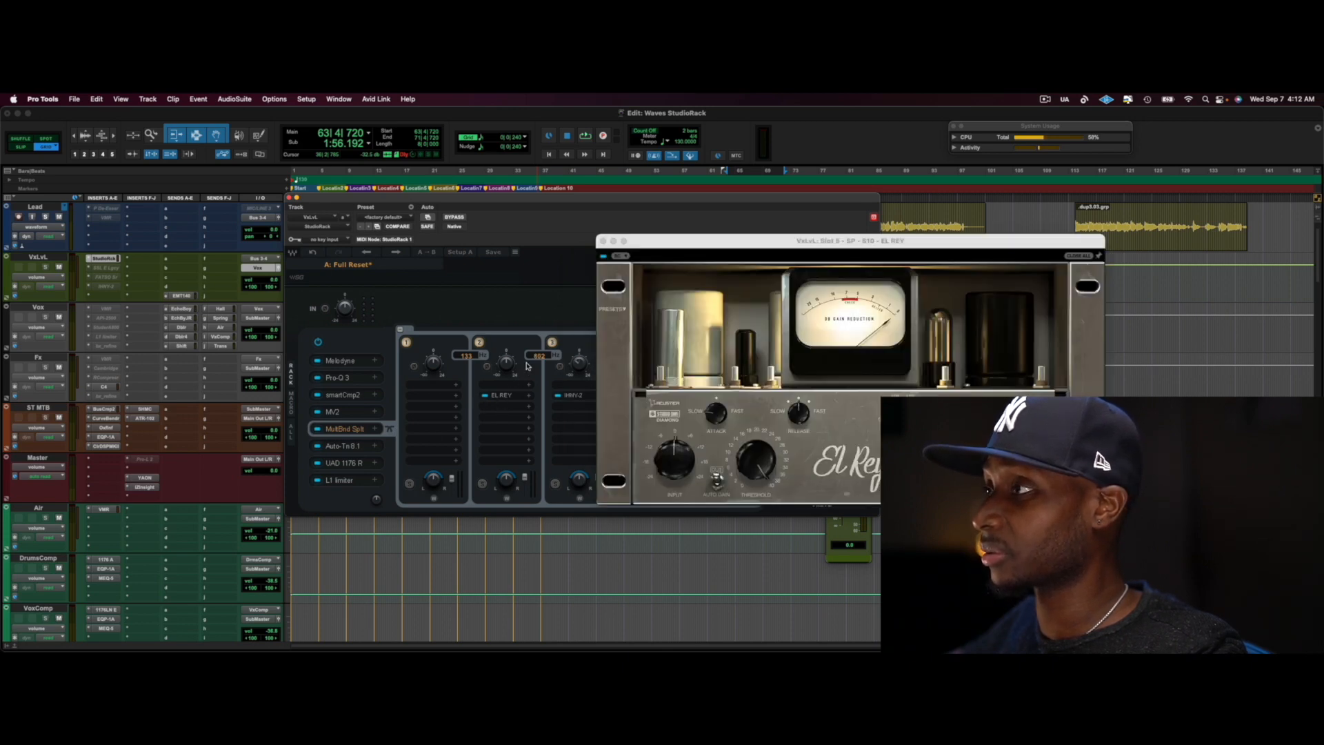
left_click(605, 241)
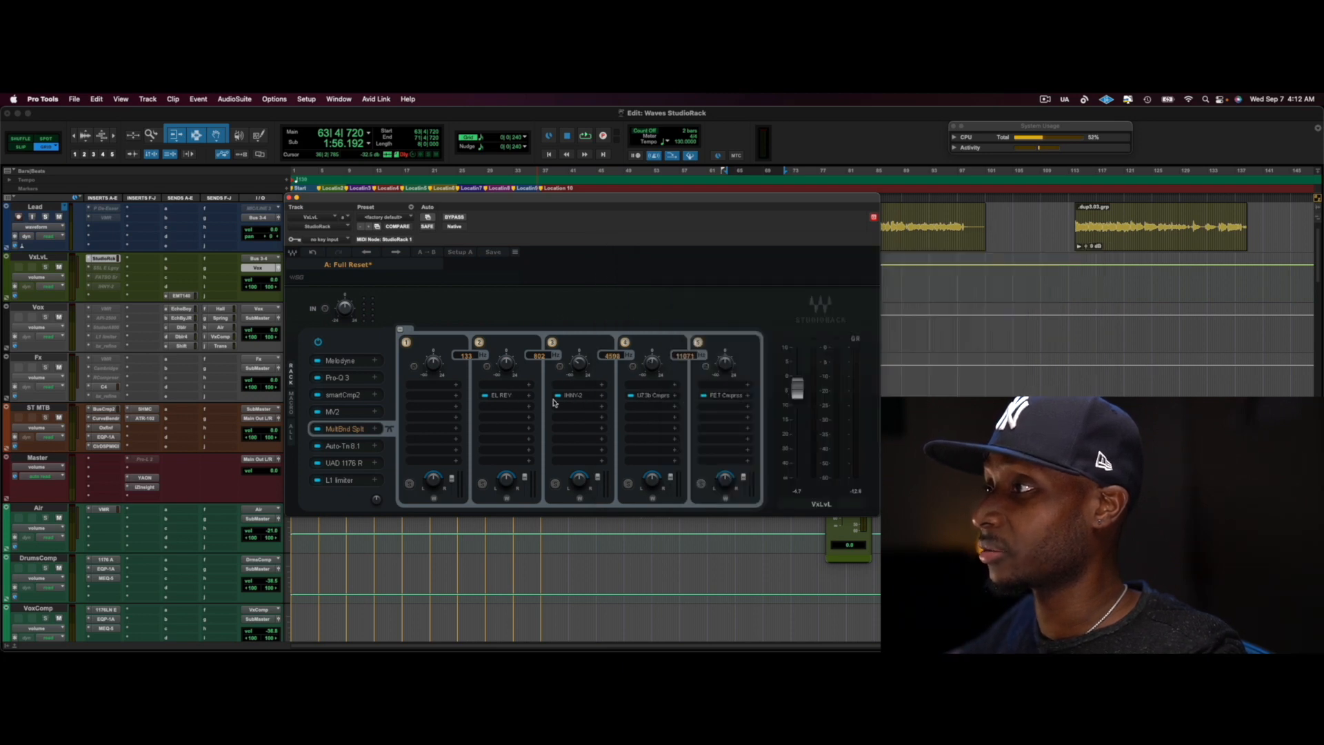
left_click(572, 395)
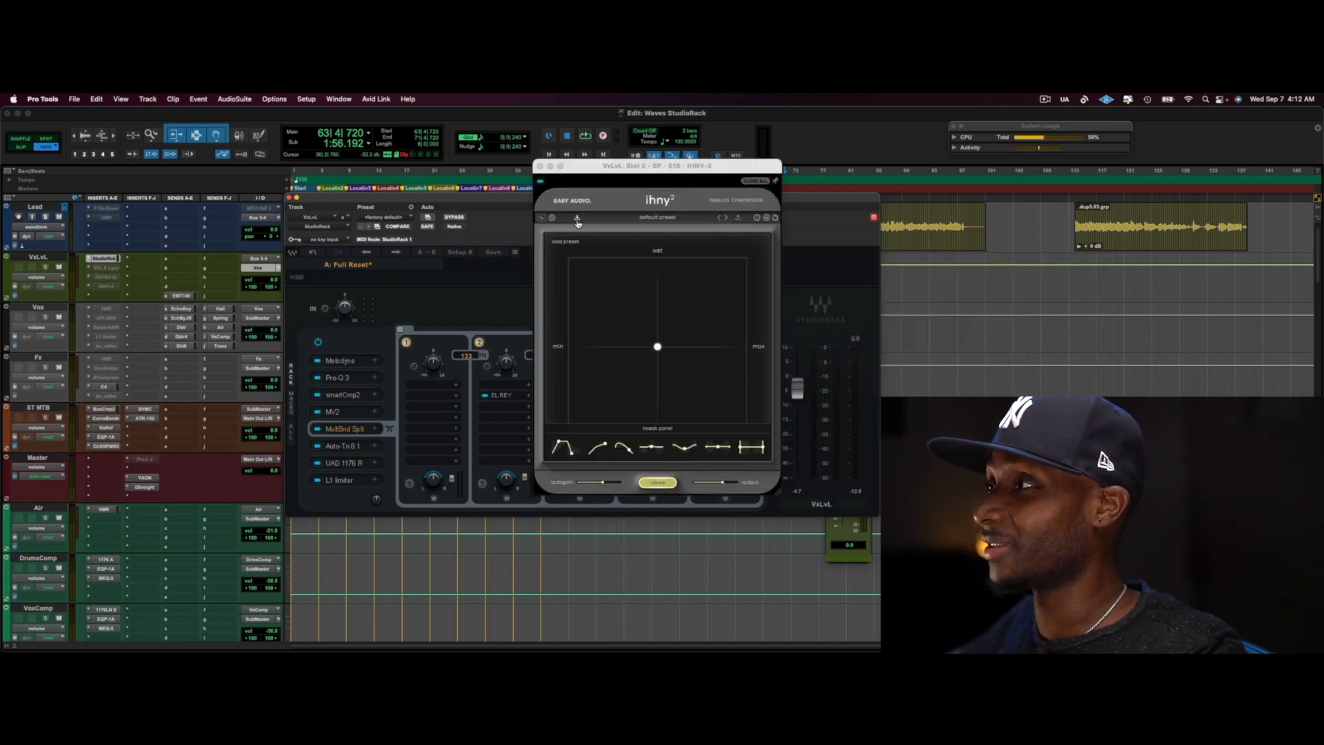
mouse_move(600, 169)
left_mouse_down()
mouse_move(357, 229)
mouse_move(352, 203)
left_mouse_up()
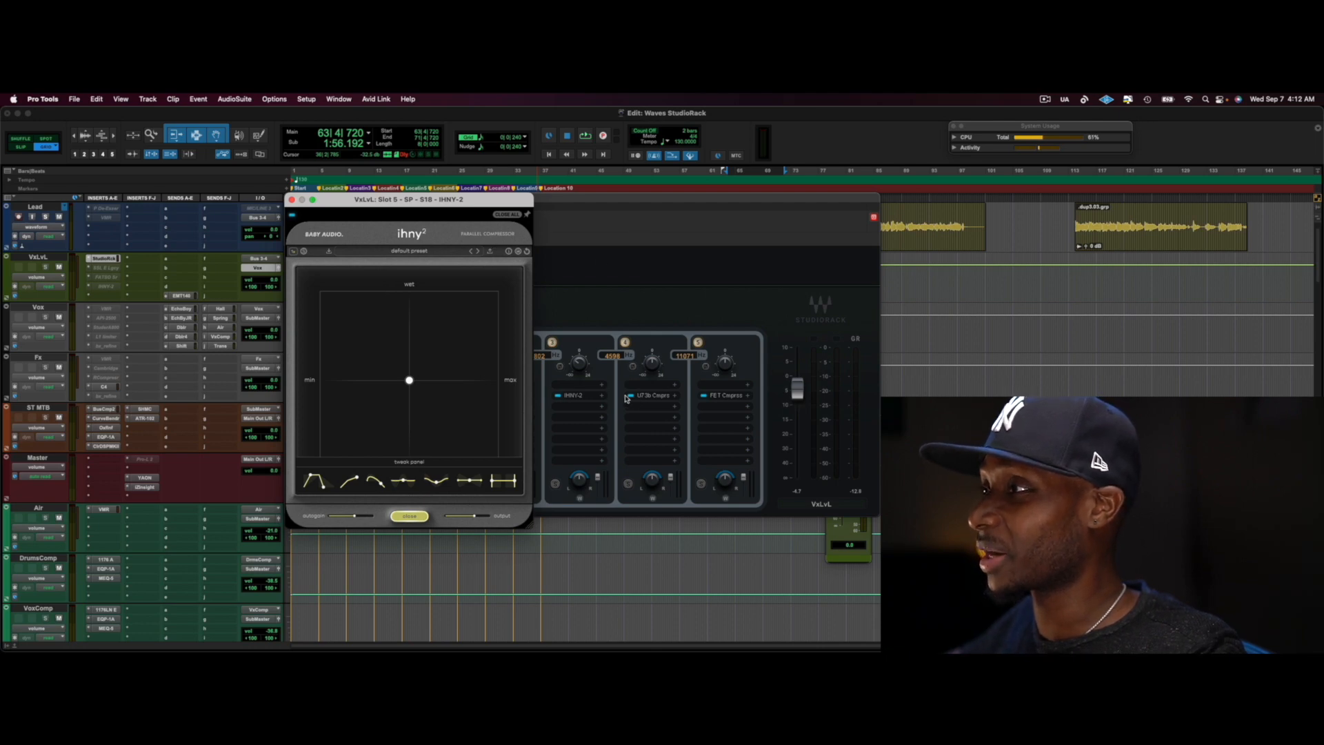
left_click(658, 397)
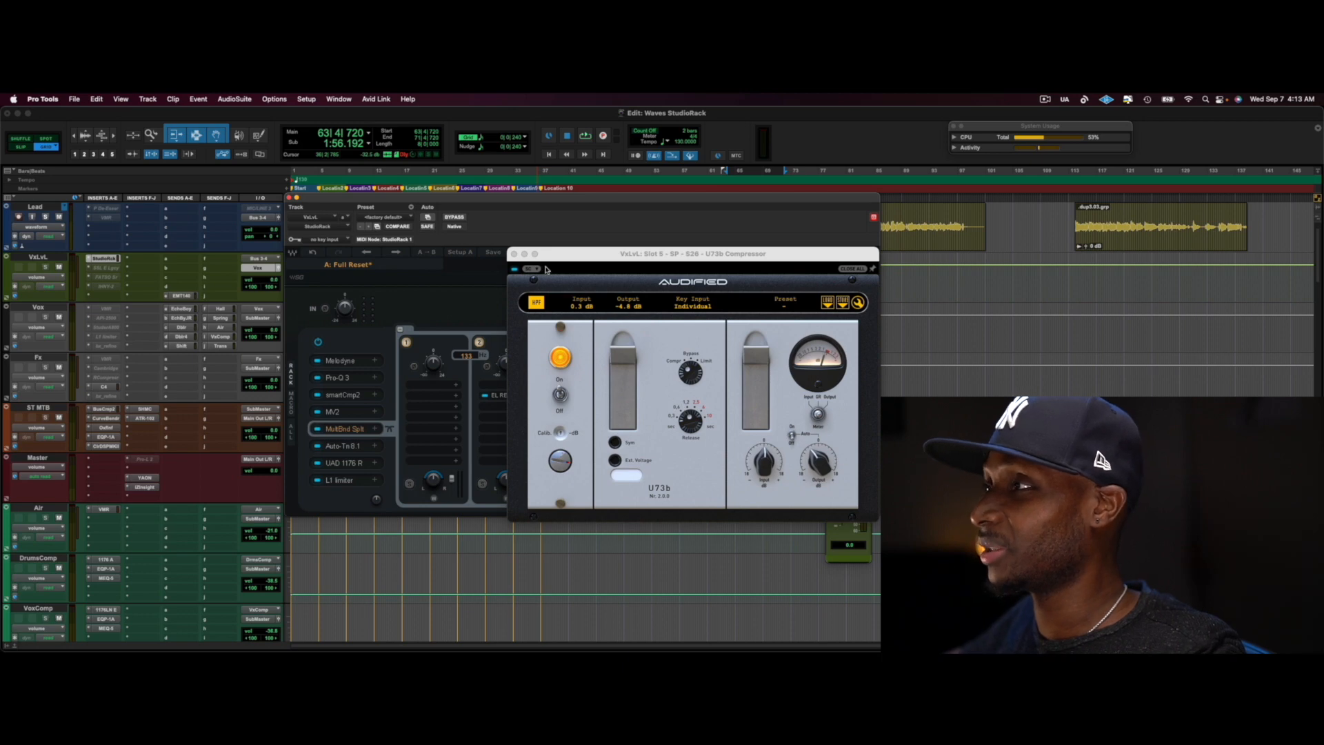
left_click(515, 254)
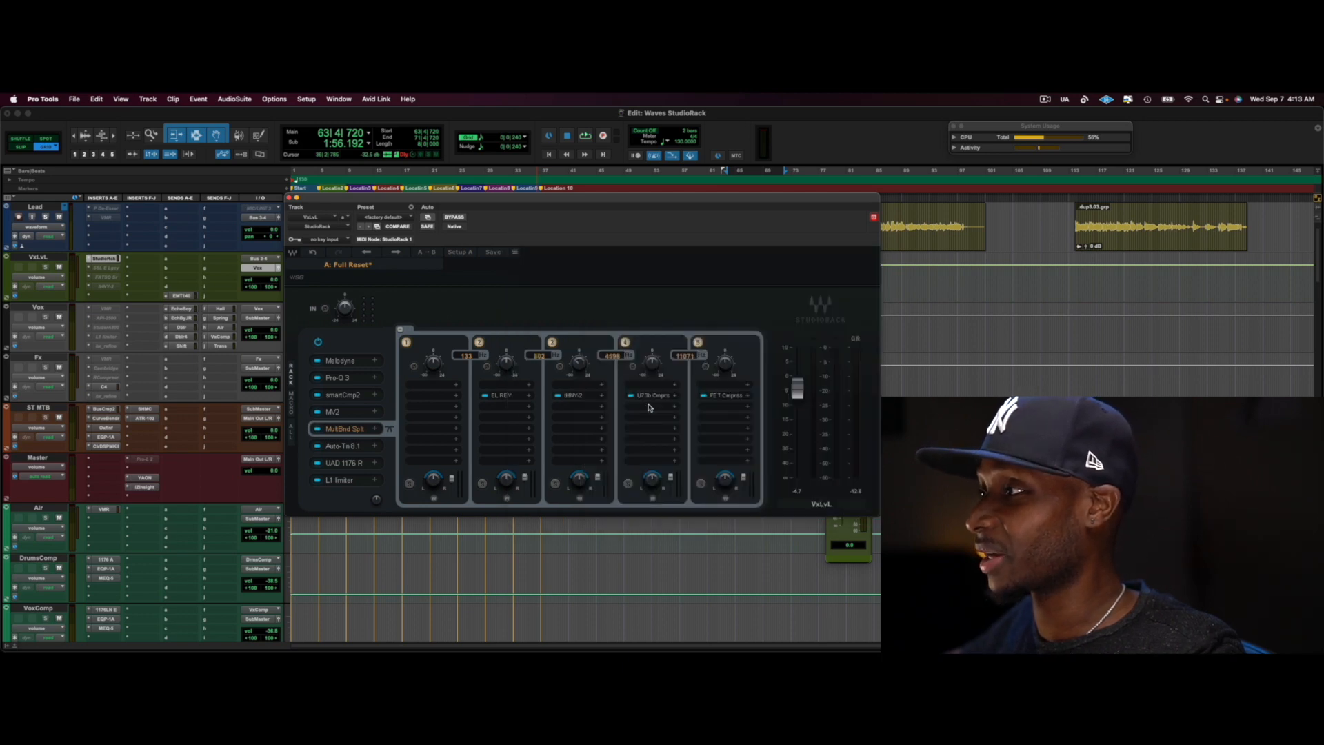
left_click(729, 398)
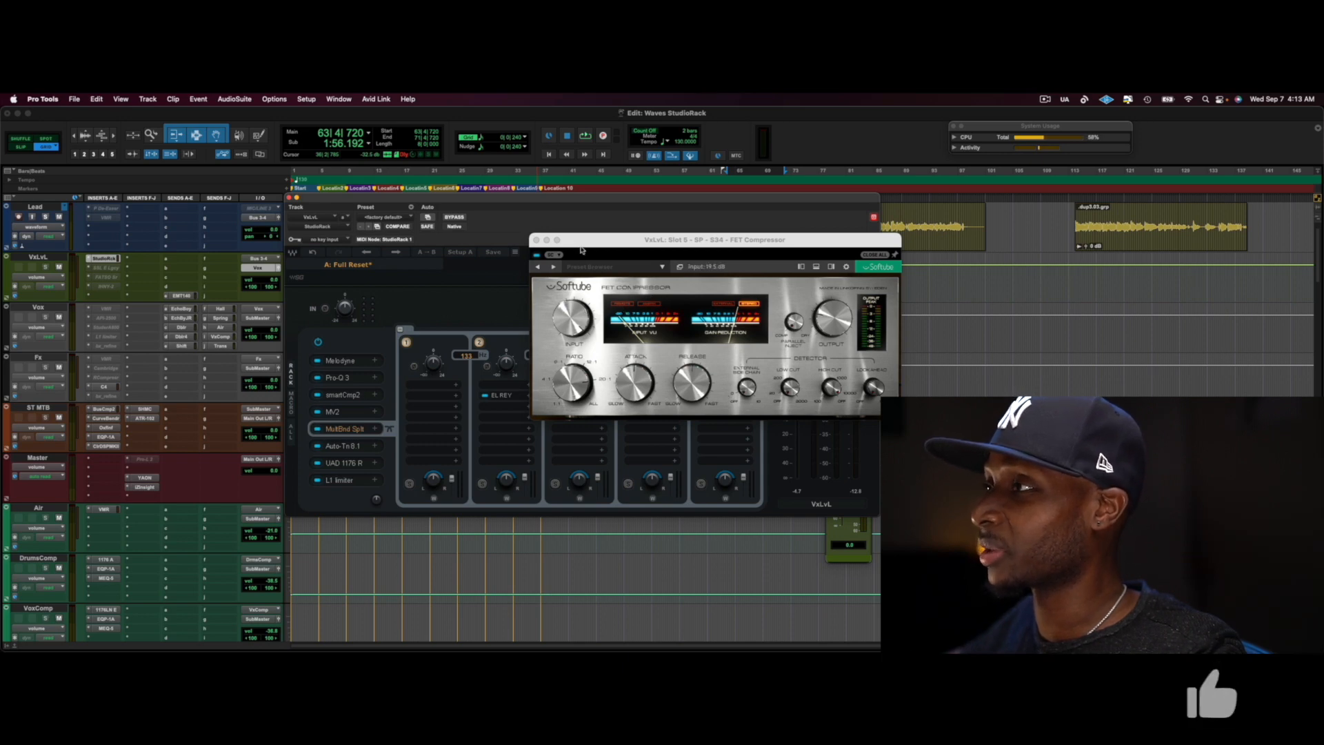
left_click(536, 241)
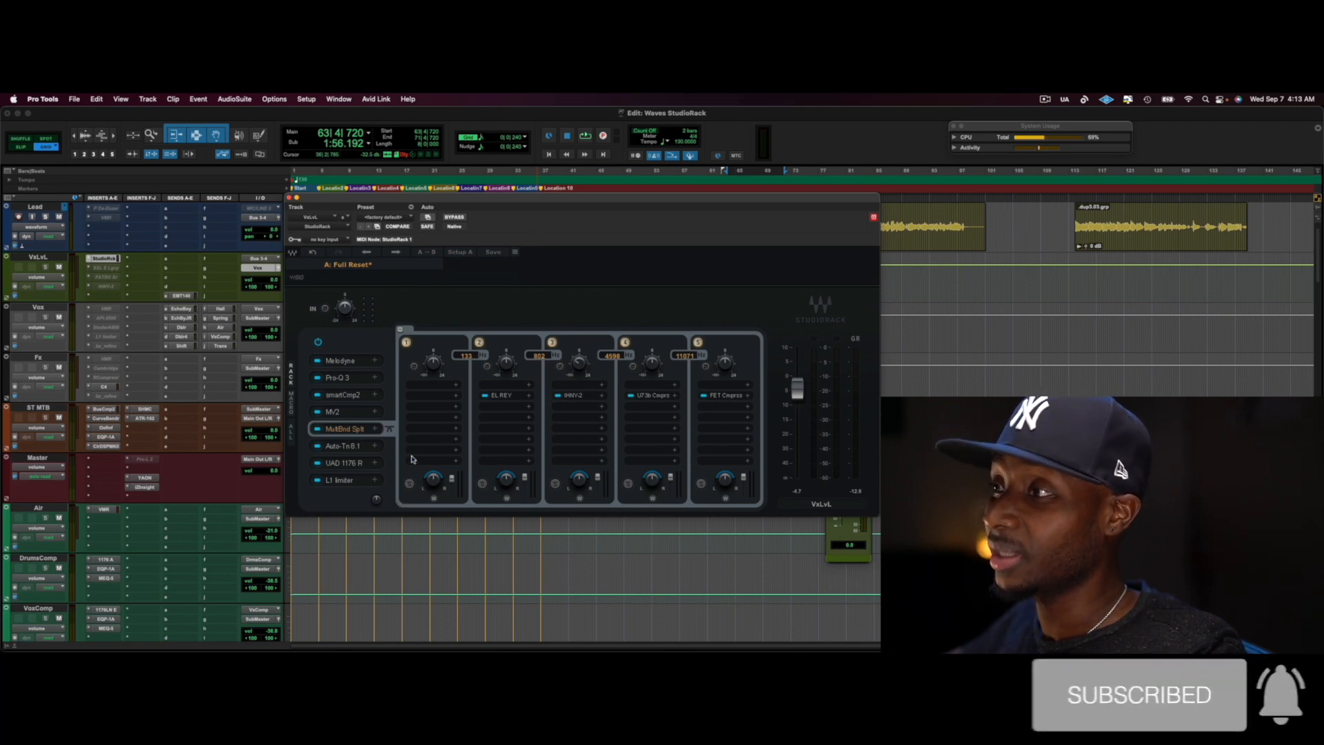
Step: Inspect the Auto-Tune 8, UAD 1176 and L1 Limiter slot windows in turn
left_click(350, 448)
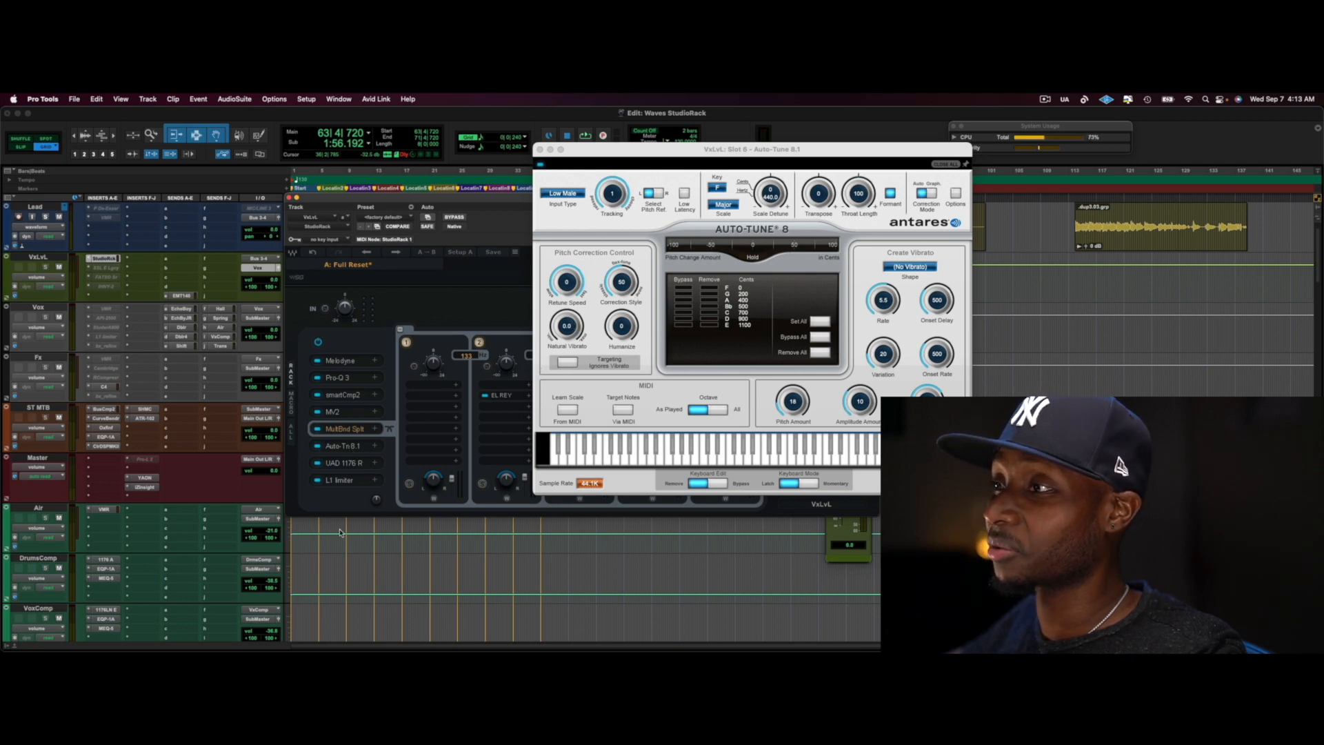
left_click(350, 465)
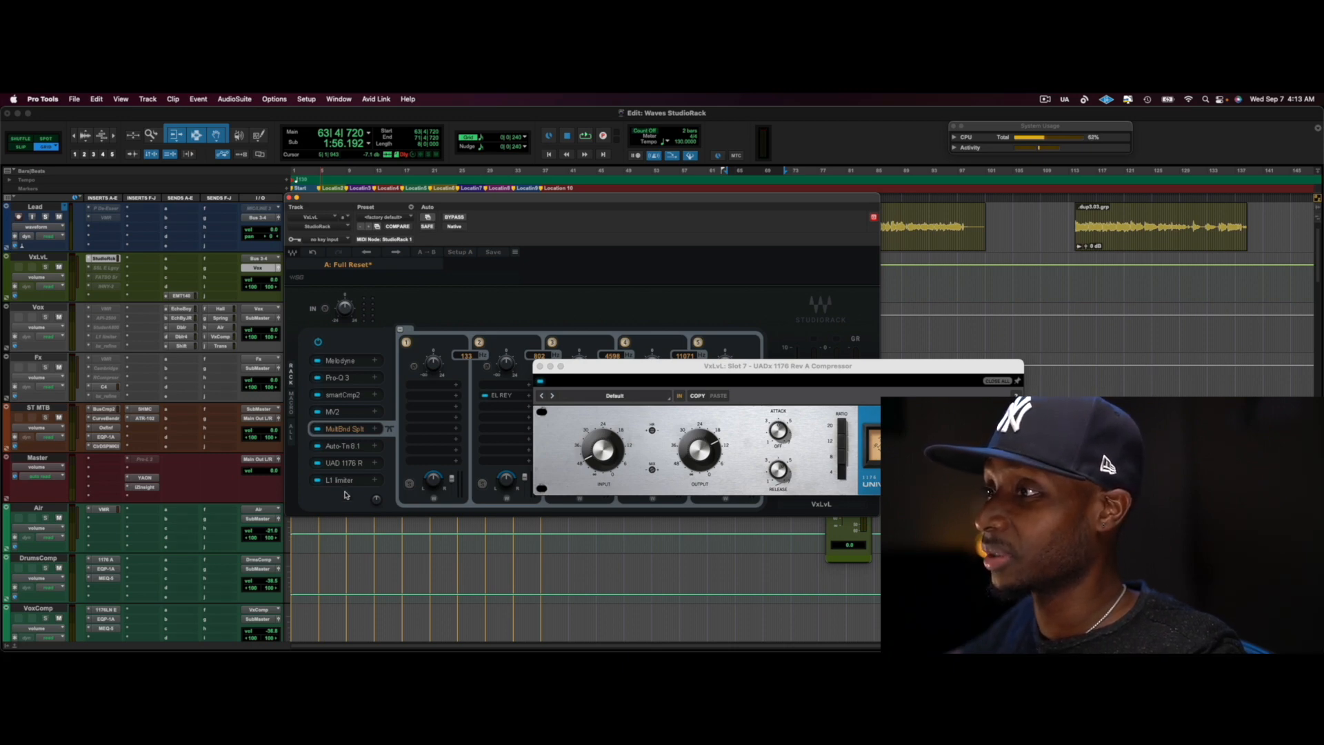
left_click(345, 480)
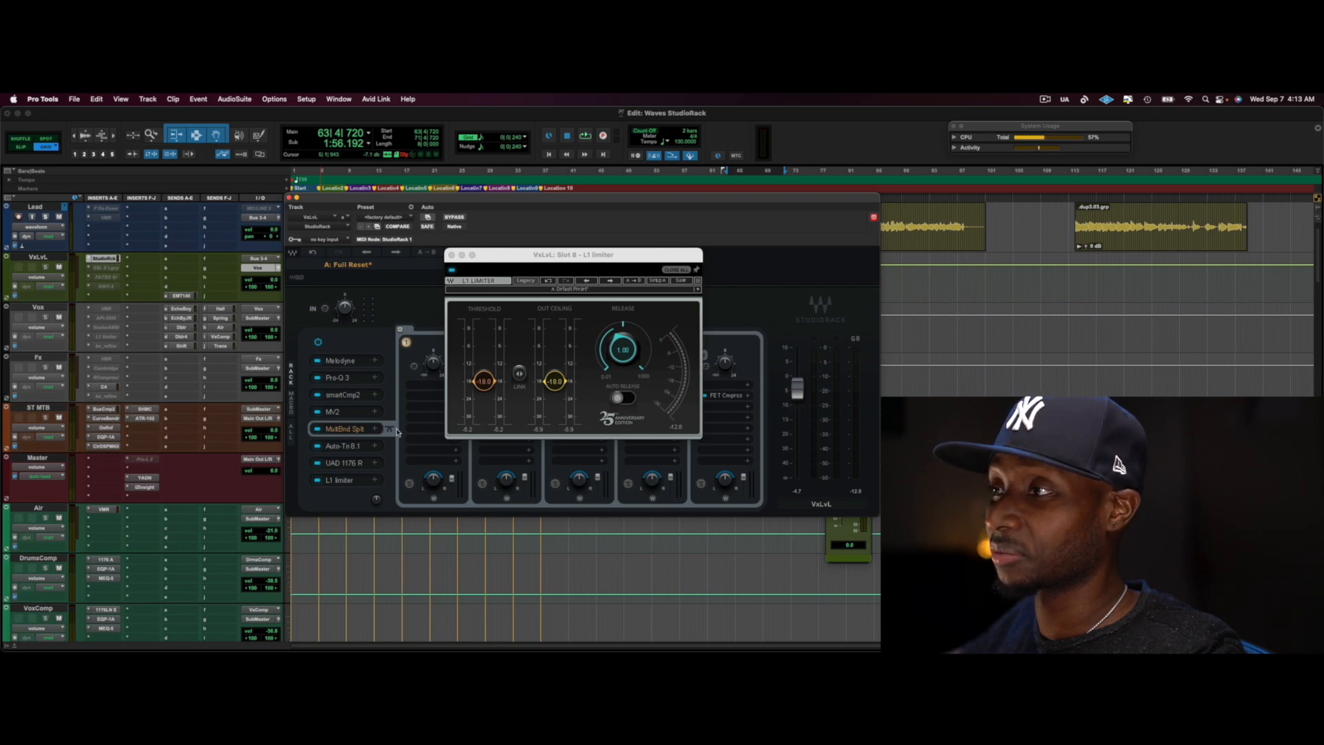
Step: Play the session through the L1 Limiter, stop playback and close its window
key("space")
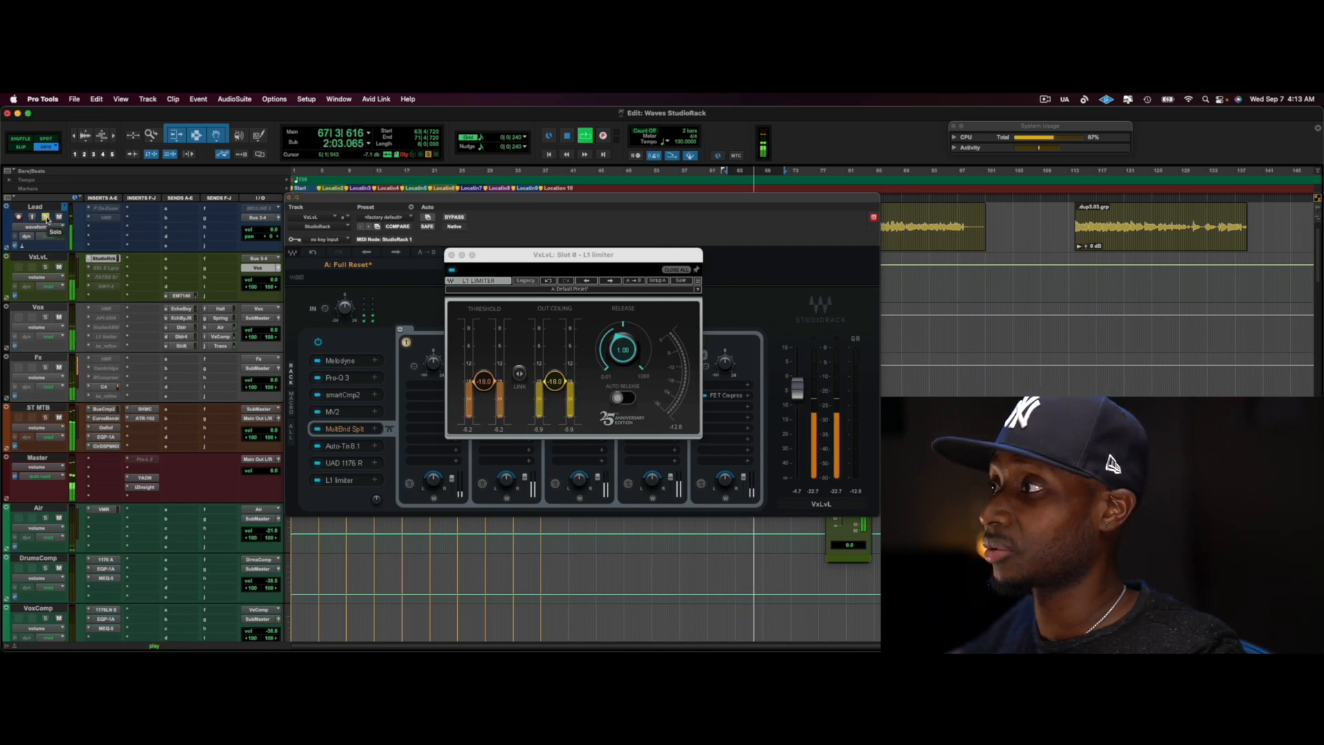
key("space")
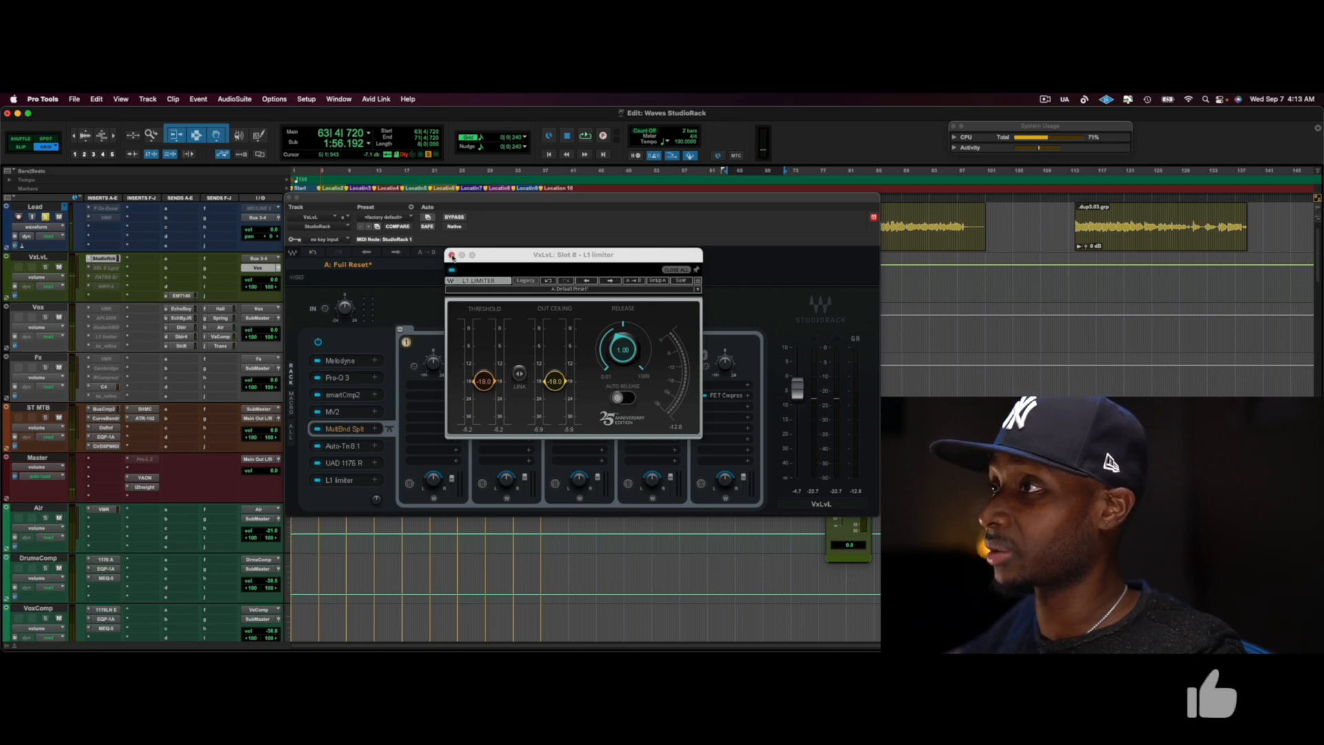
left_click(451, 254)
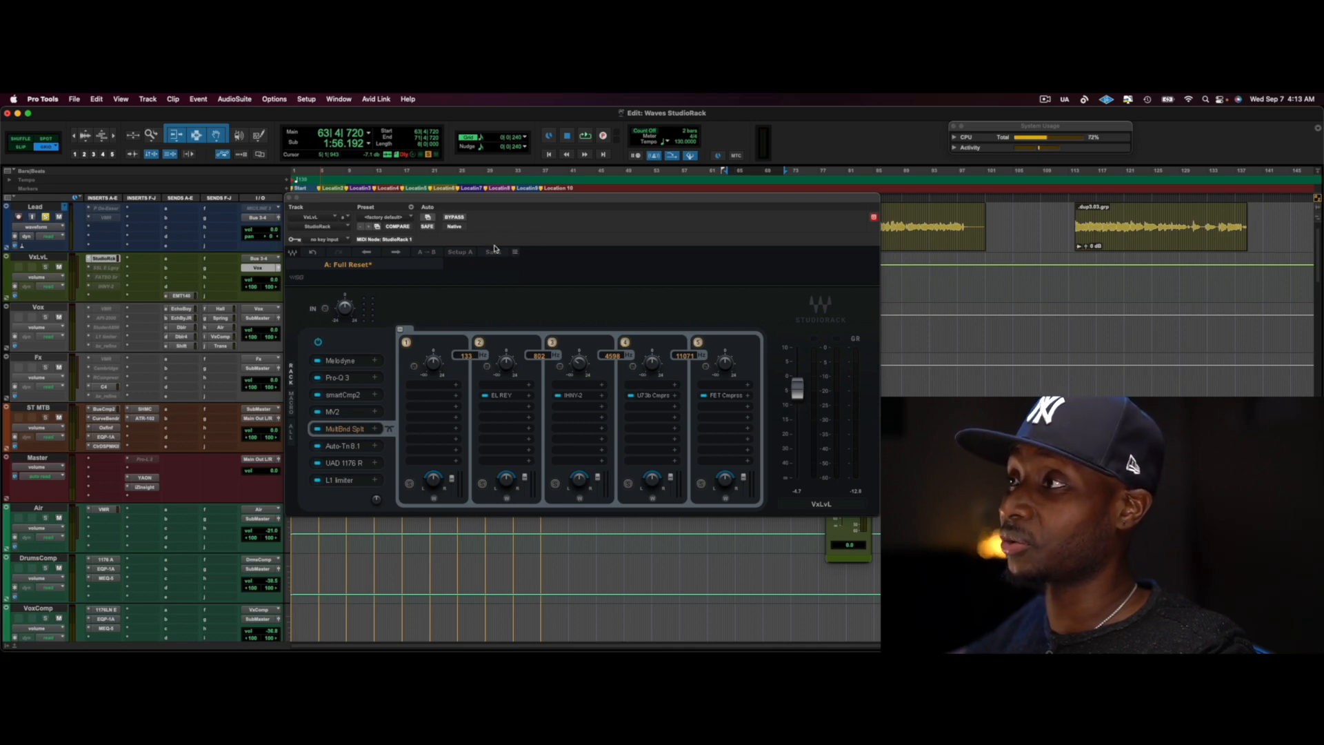
mouse_move(493, 650)
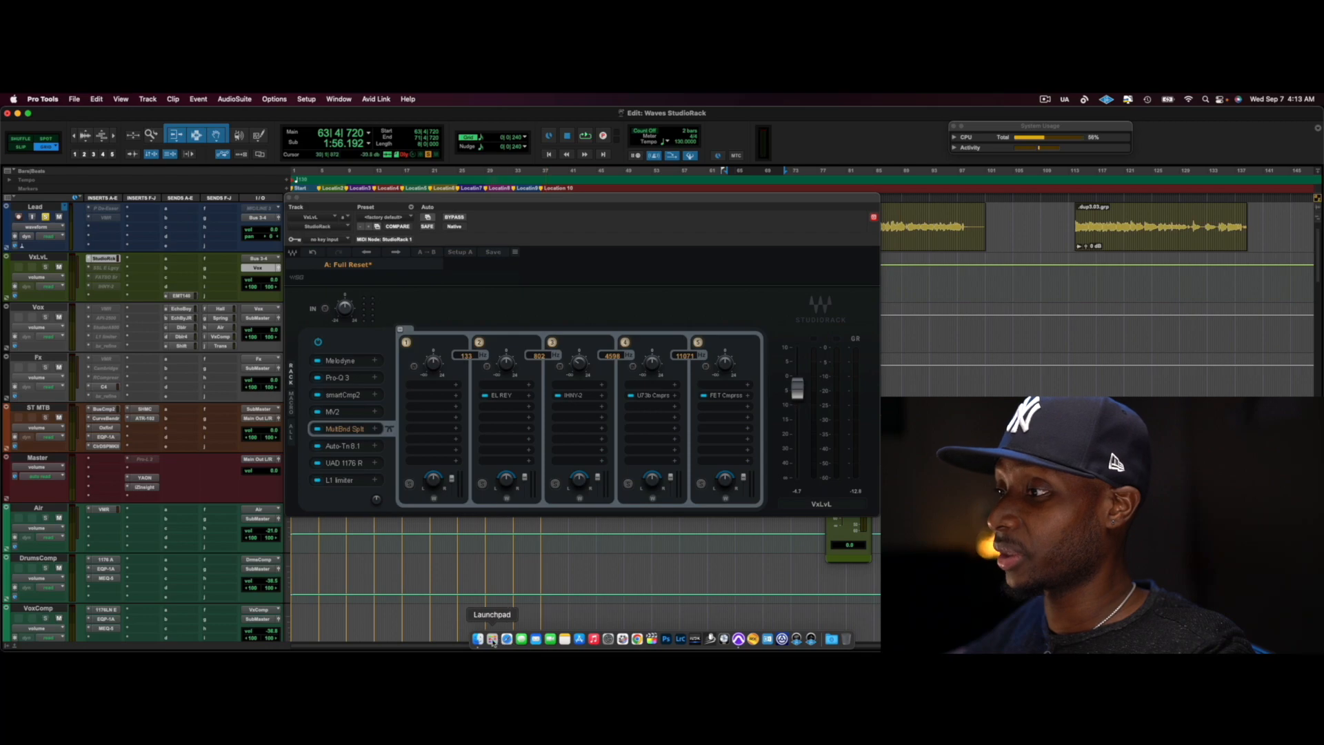
Step: Browse the Launchpad app pages and launch Waves Central
left_click(493, 639)
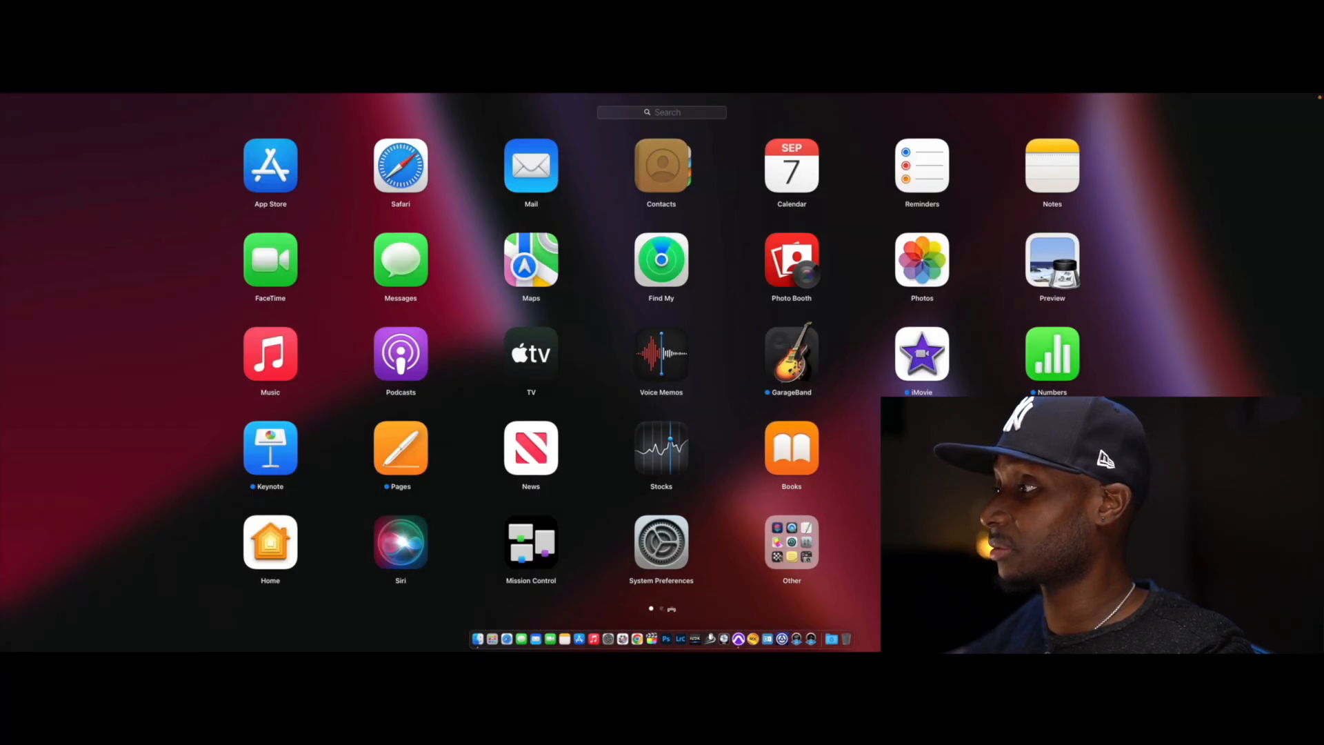
left_click(672, 608)
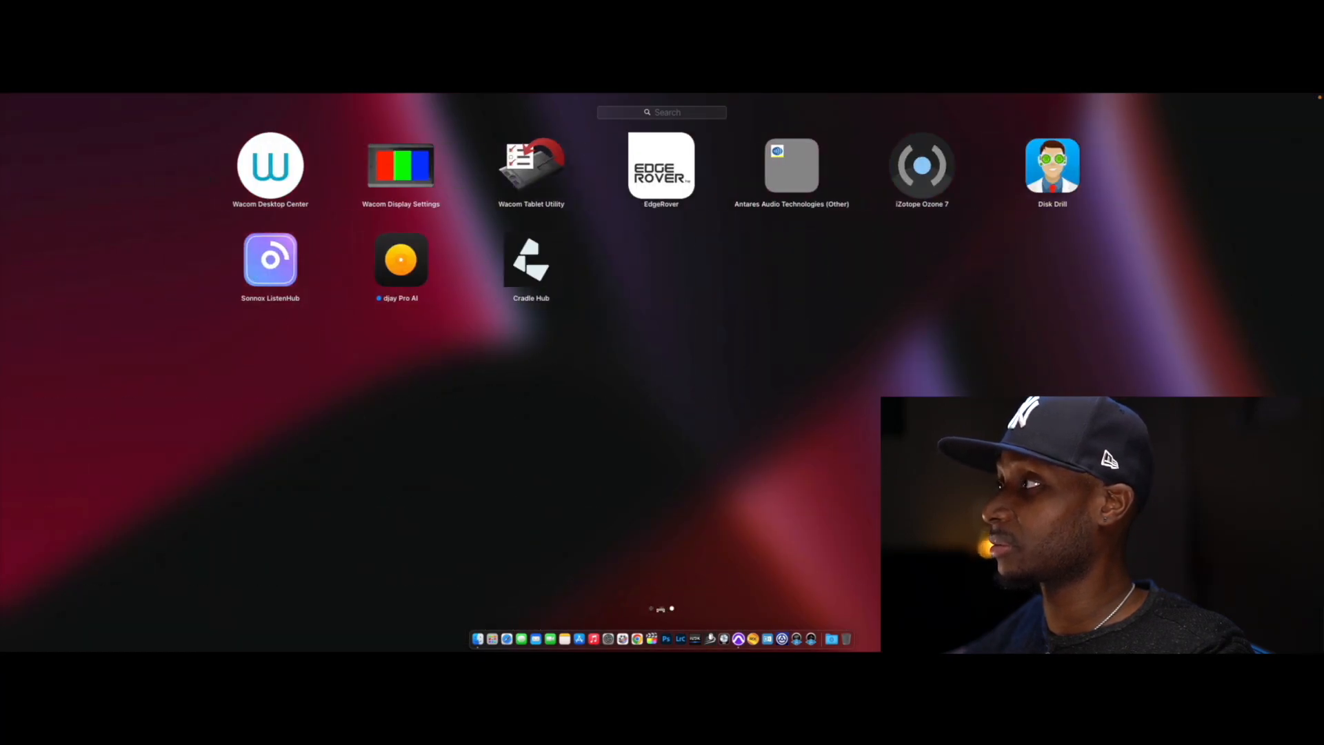
left_click(660, 609)
left_click(922, 354)
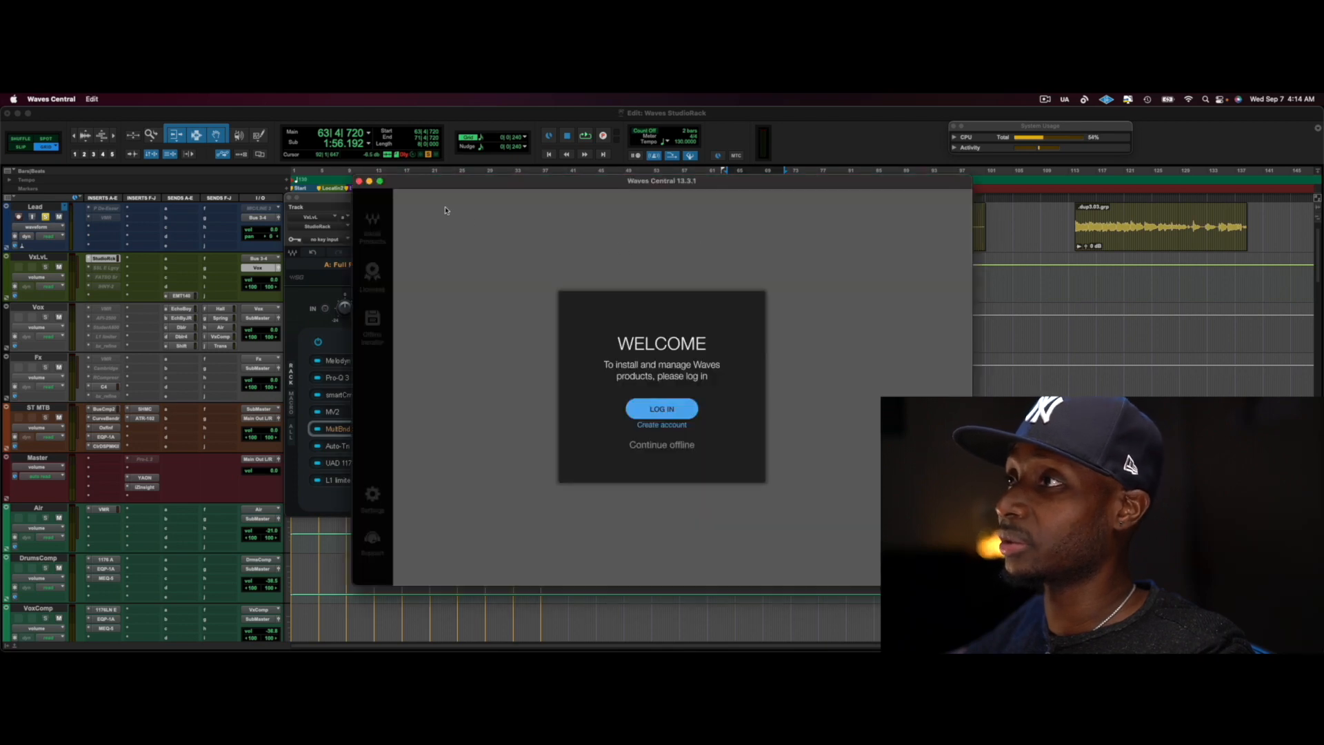
Step: Close the Waves Central welcome window and return to the StudioRack in Pro Tools
left_click(358, 182)
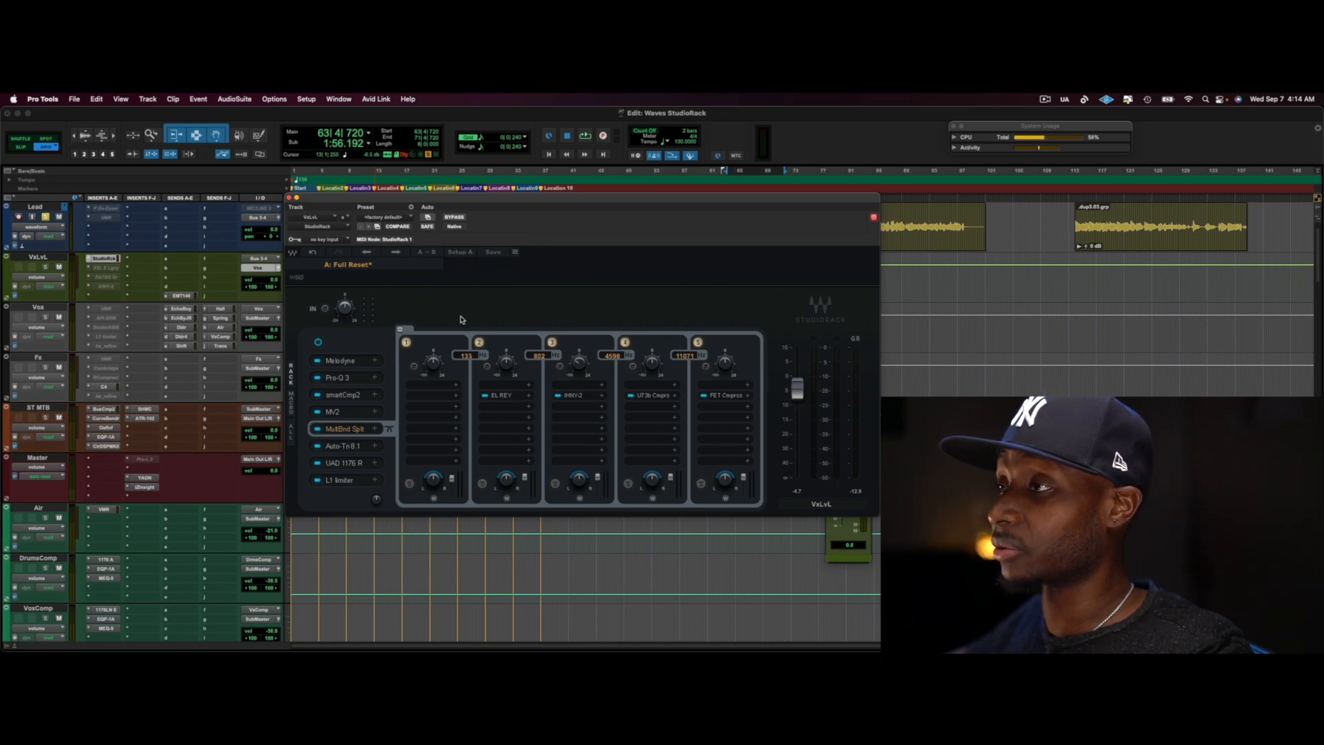
left_click(514, 255)
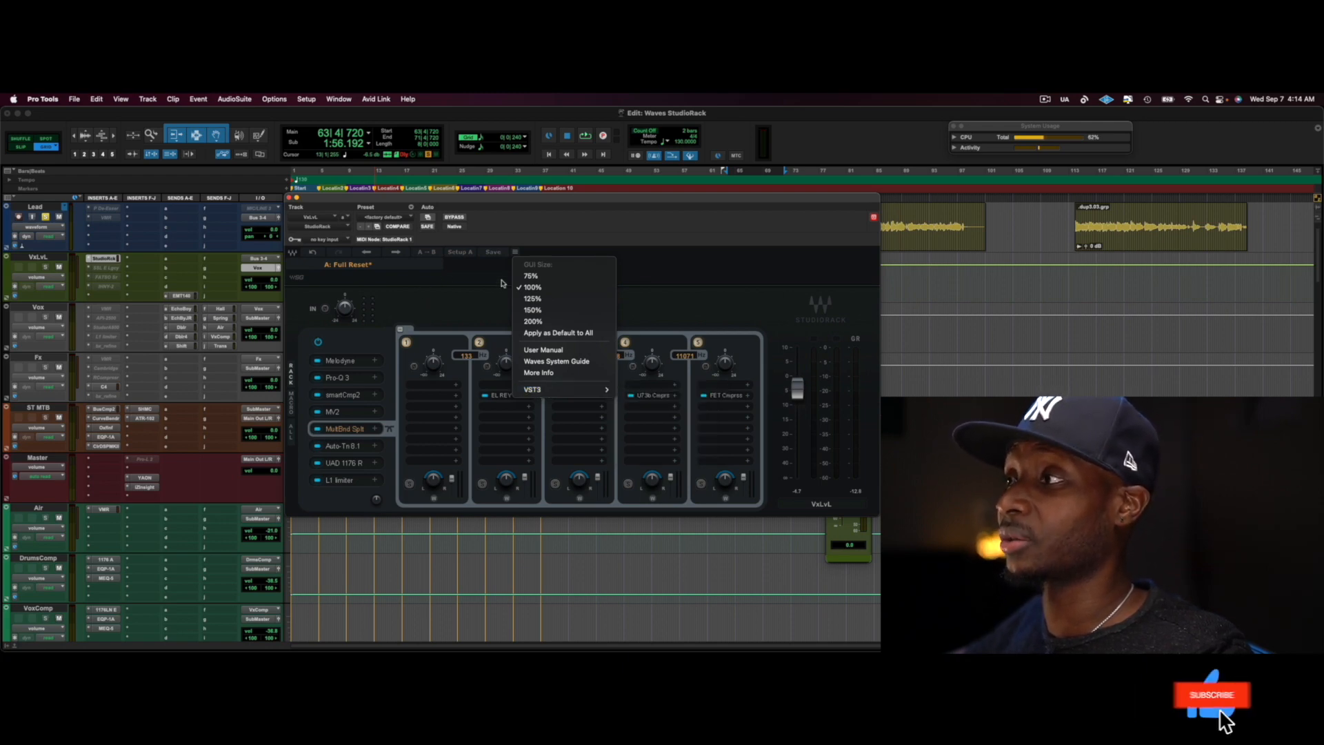
mouse_move(564, 389)
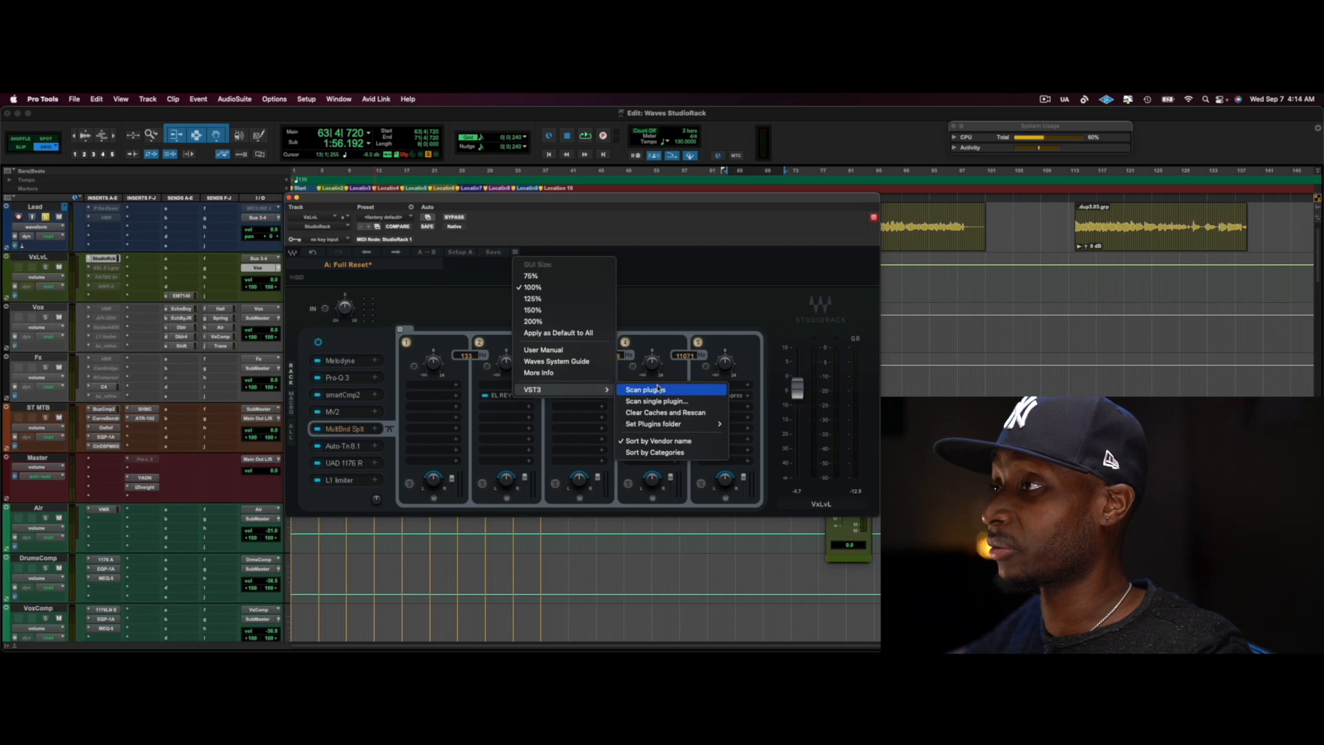
left_click(672, 302)
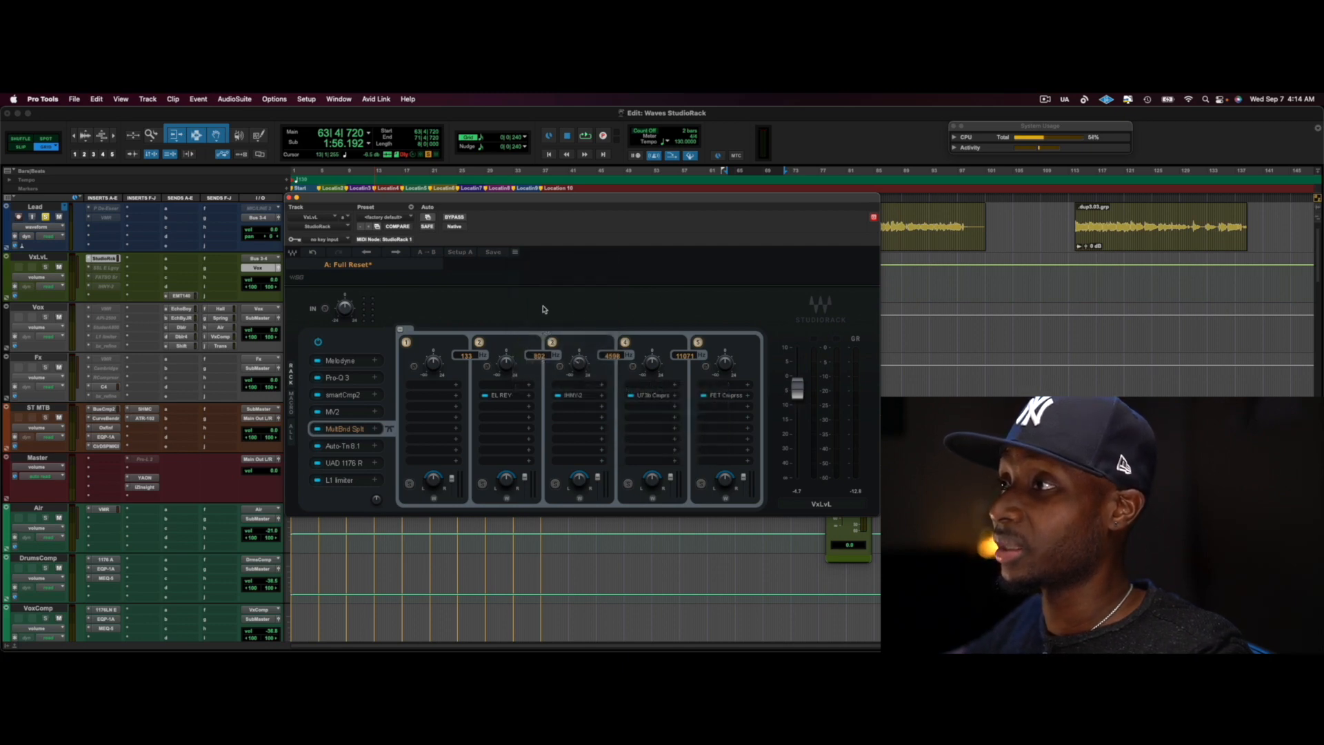
left_click(424, 414)
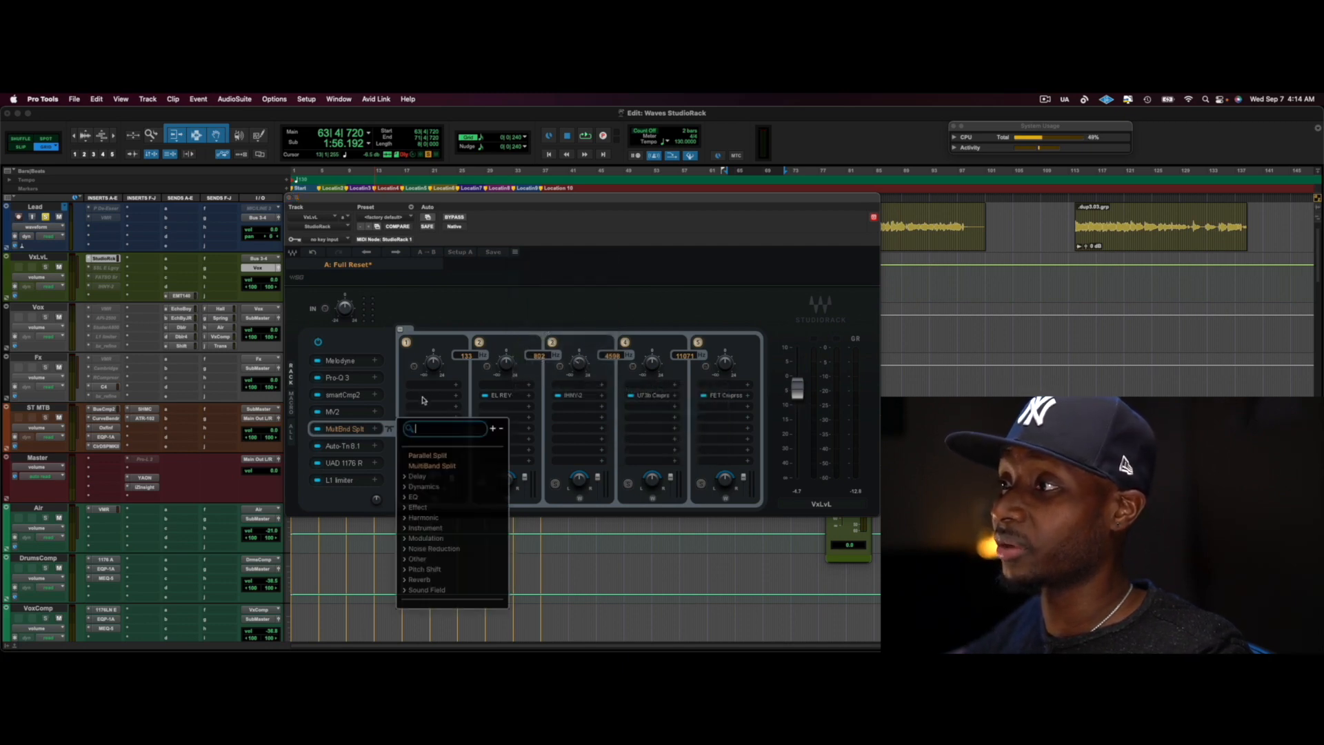
scroll(454, 588, "down", 2)
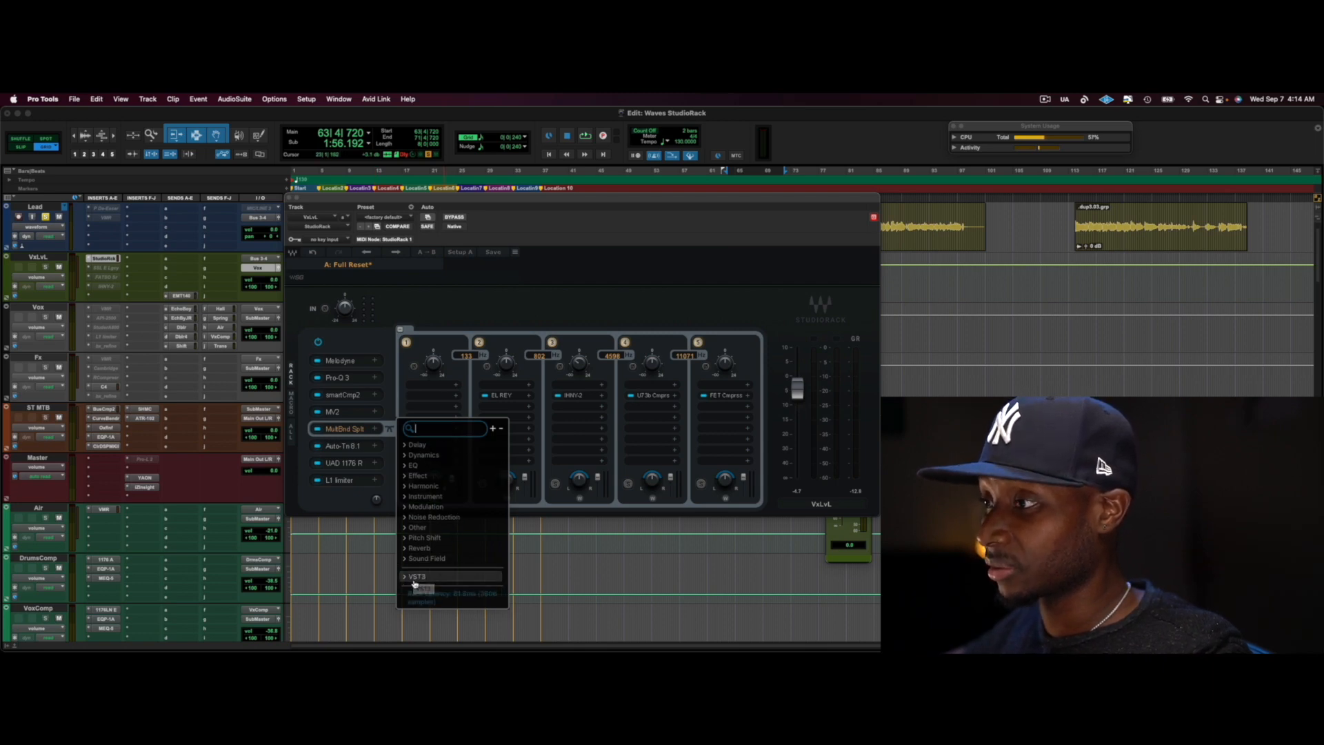
left_click(408, 576)
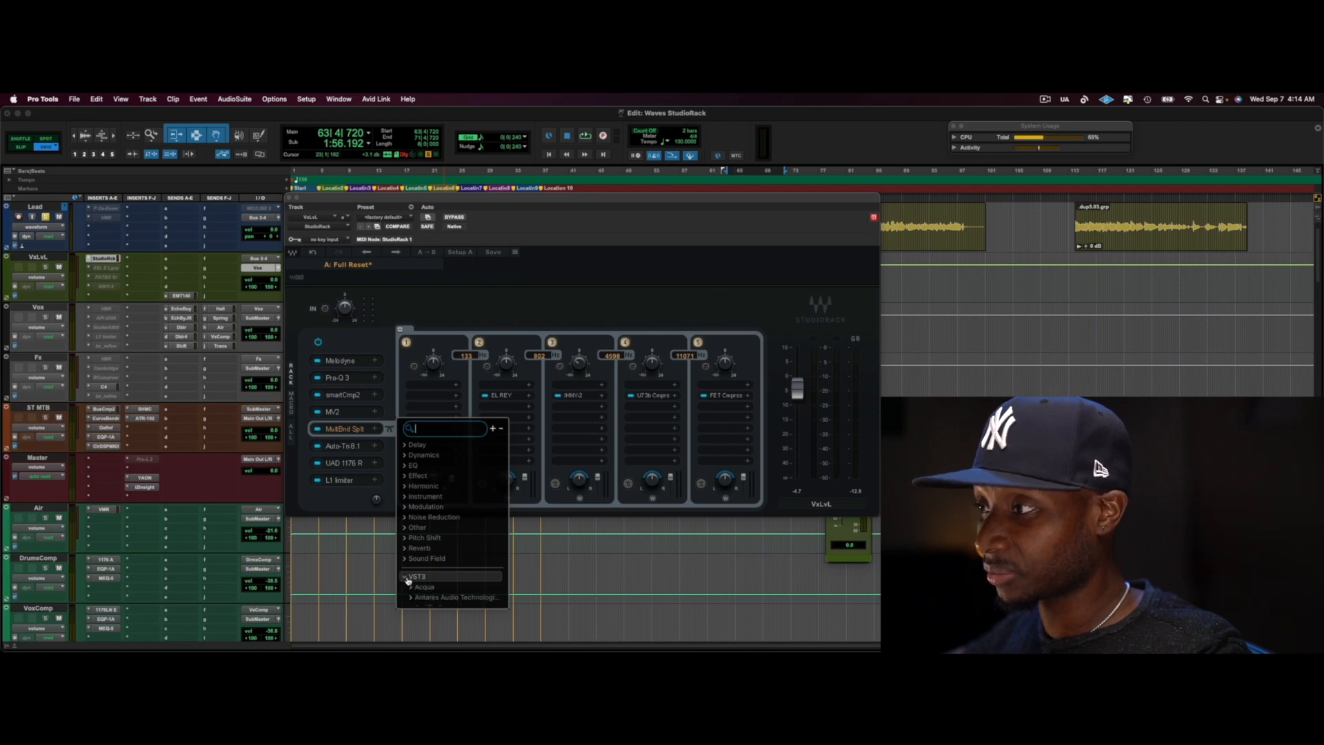
scroll(460, 583, "down", 5)
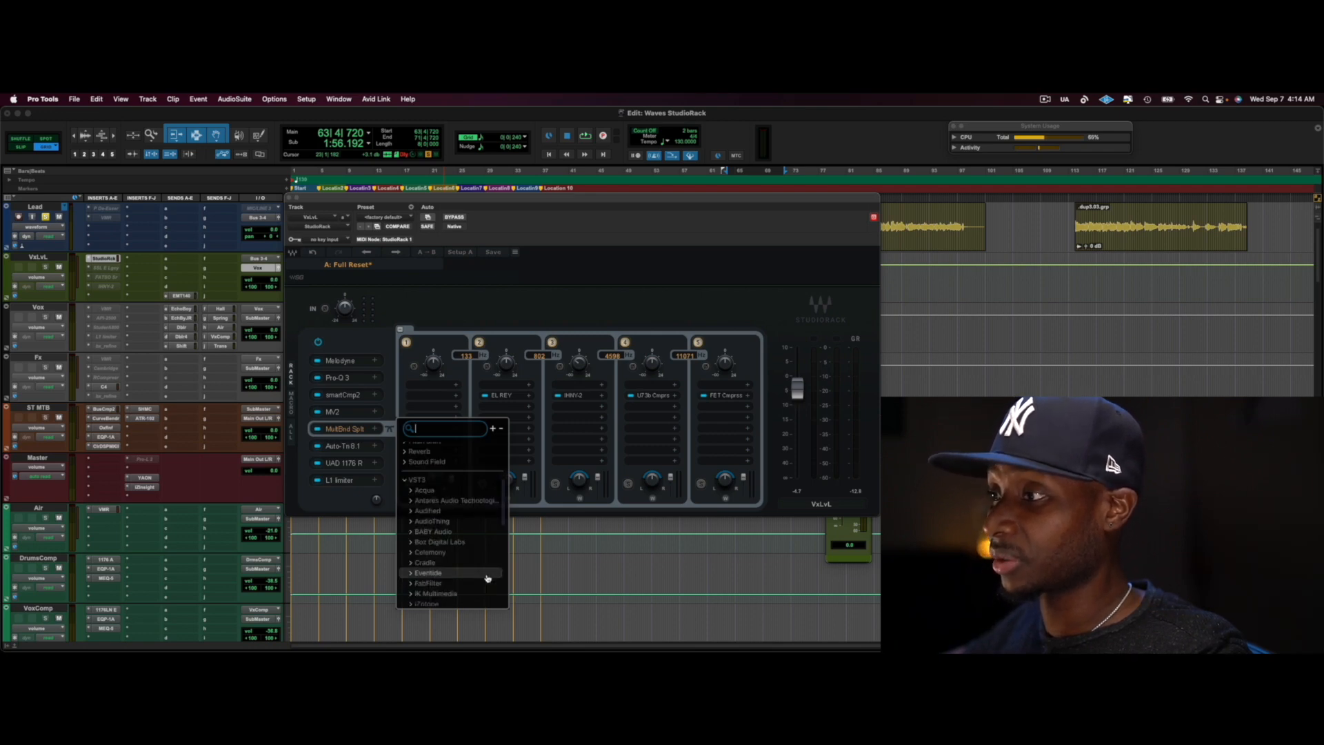
scroll(488, 579, "down", 3)
scroll(488, 578, "down", 3)
scroll(487, 579, "down", 5)
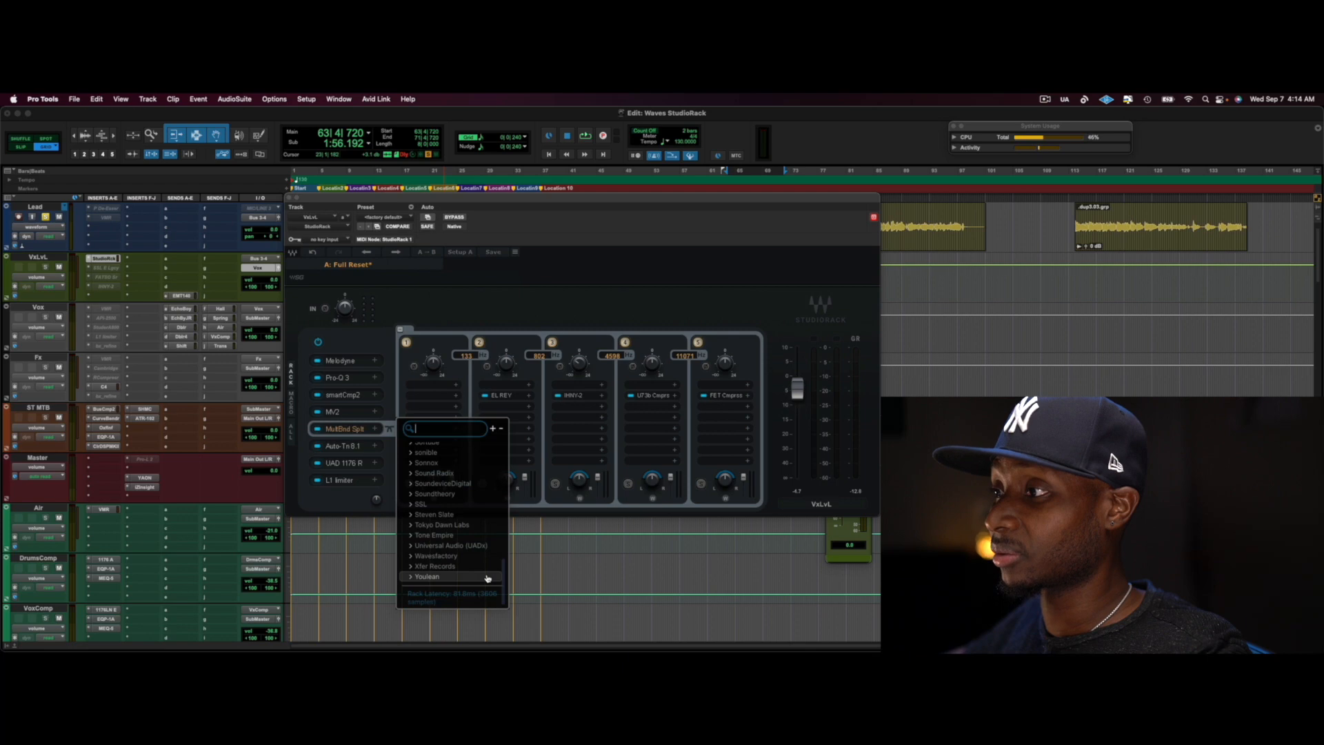
scroll(488, 578, "up", 10)
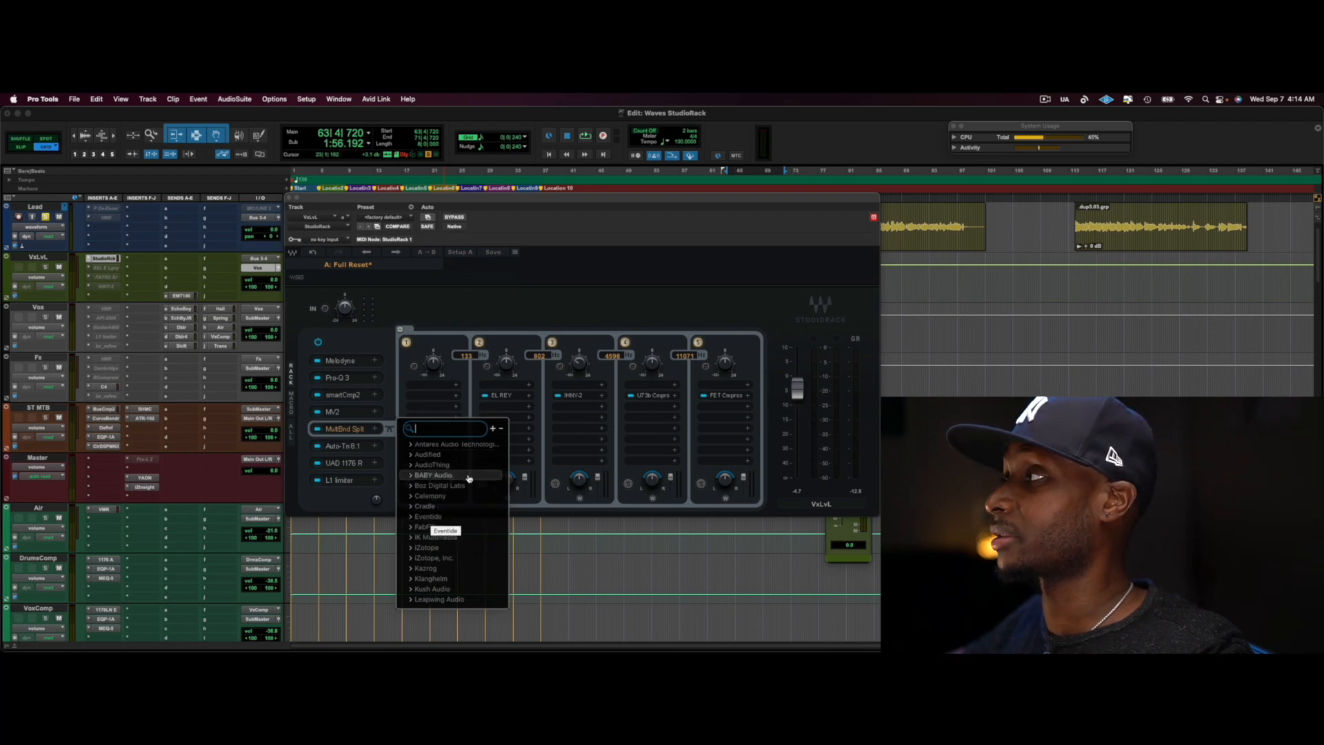
scroll(454, 513, "up", 5)
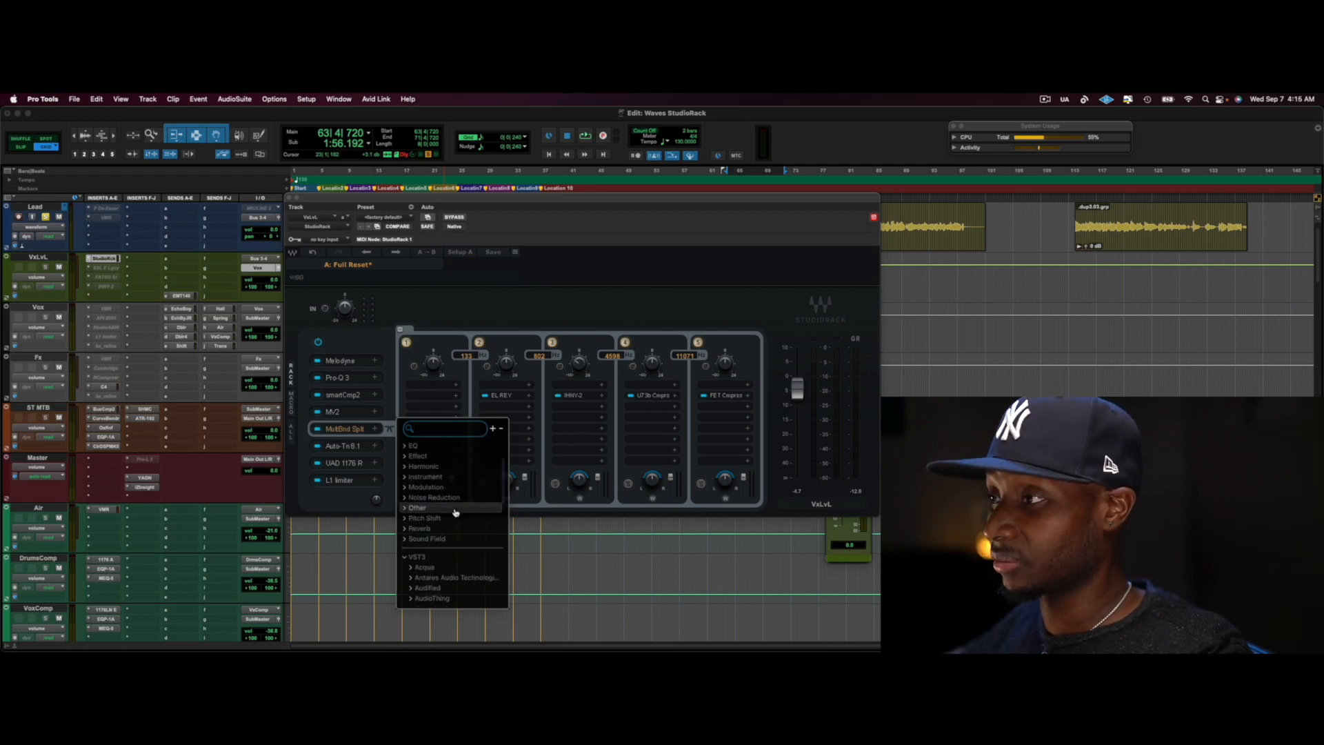
scroll(454, 513, "down", 5)
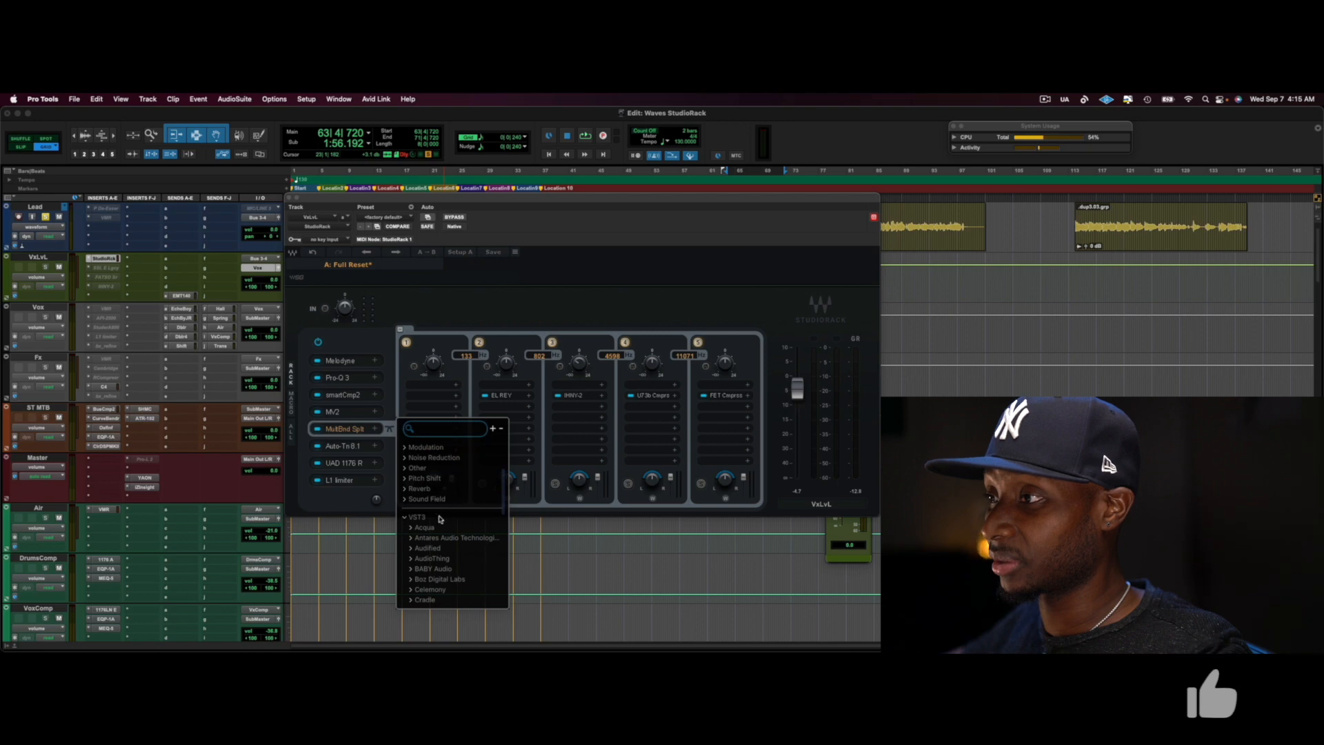
left_click(414, 518)
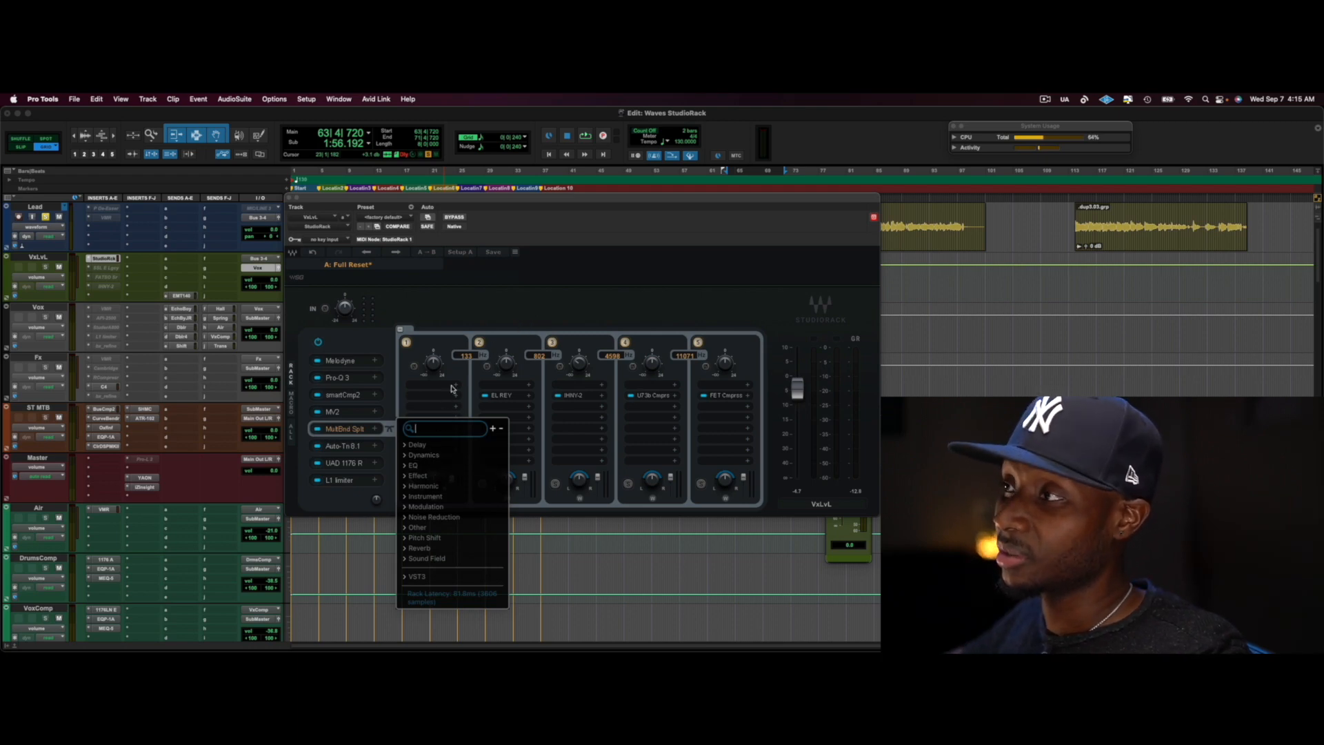
left_click(536, 304)
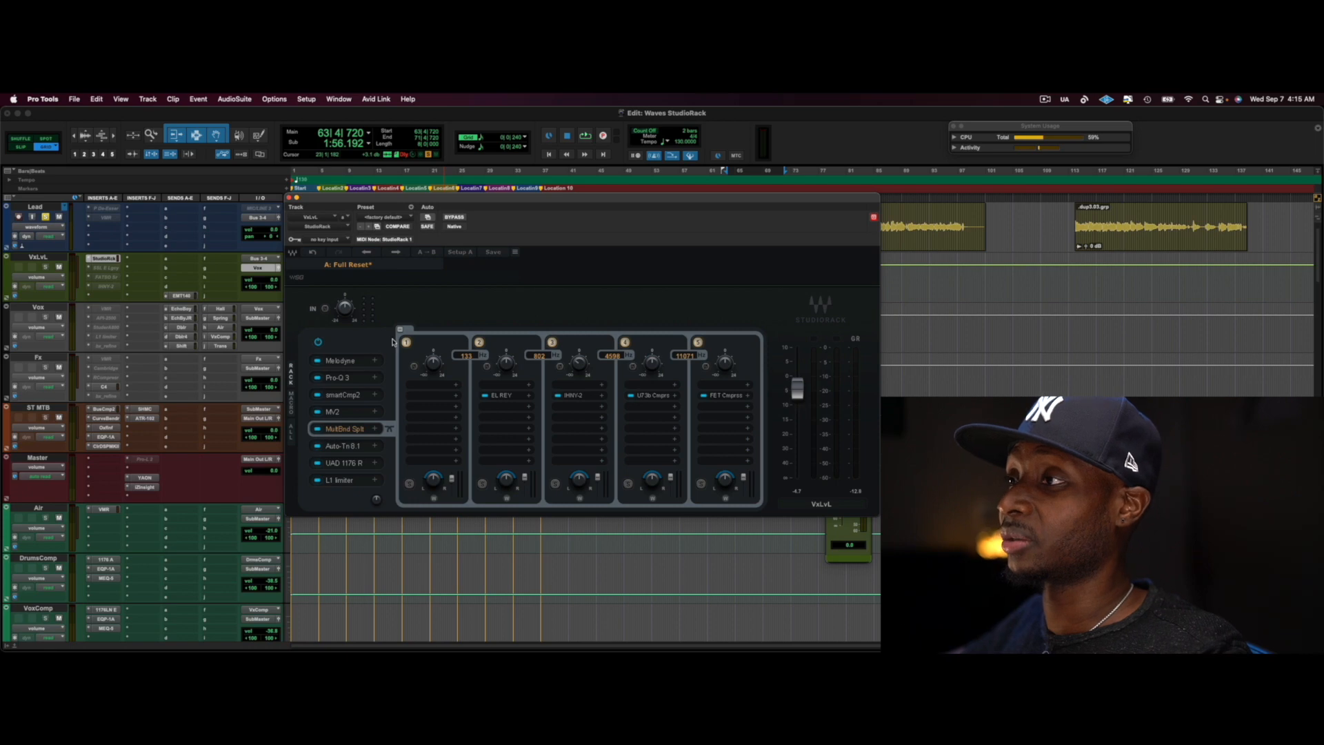